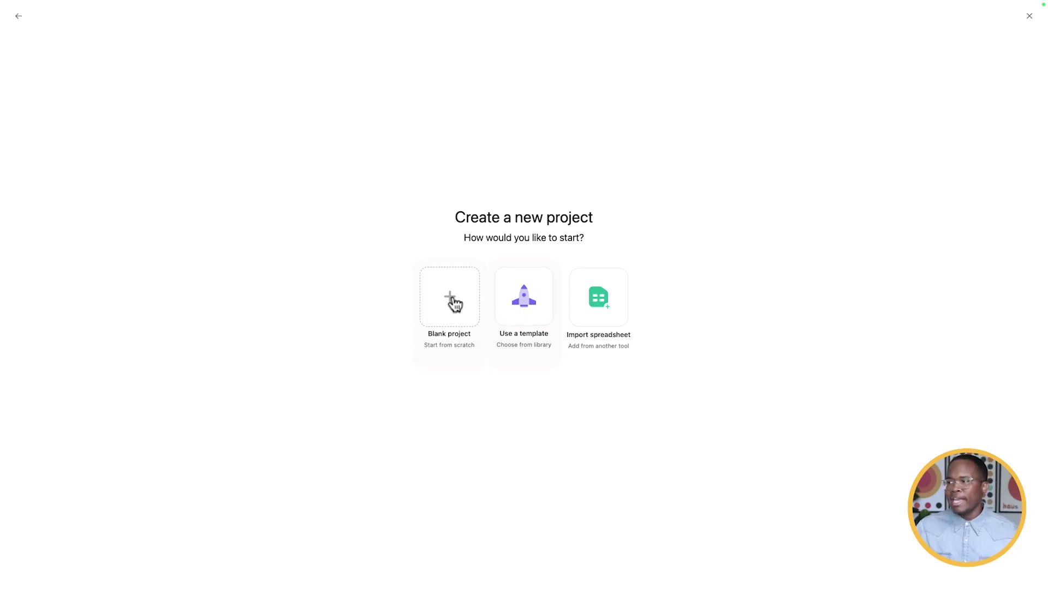
Step: Start a blank project with AI project customization recommendations left enabled
click(457, 306)
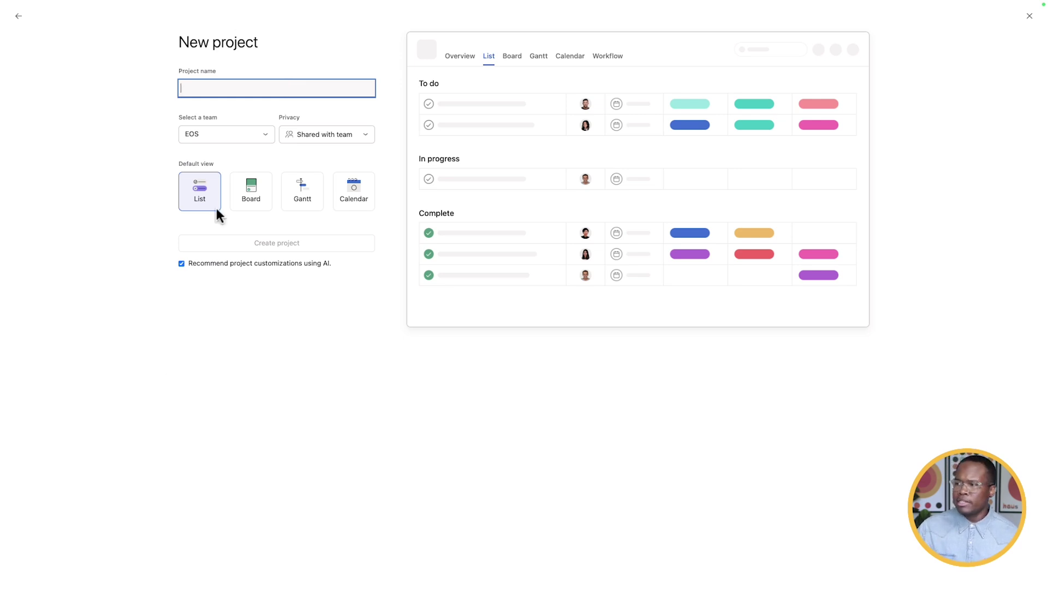
click(182, 272)
click(181, 275)
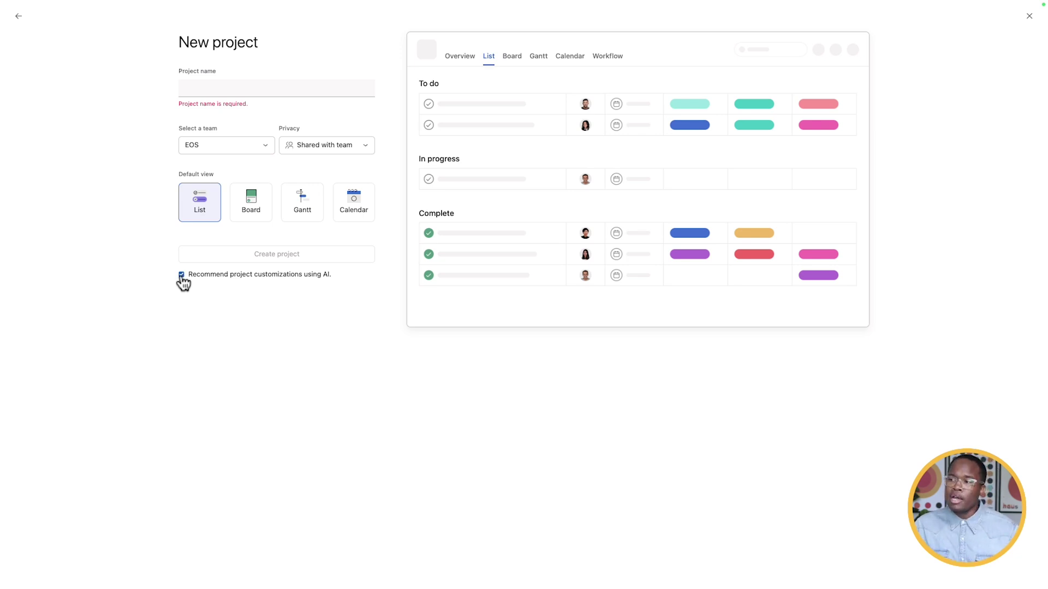
Step: Name the project 'Campaign Launch 2024' and set it up with Asana intelligence
click(212, 87)
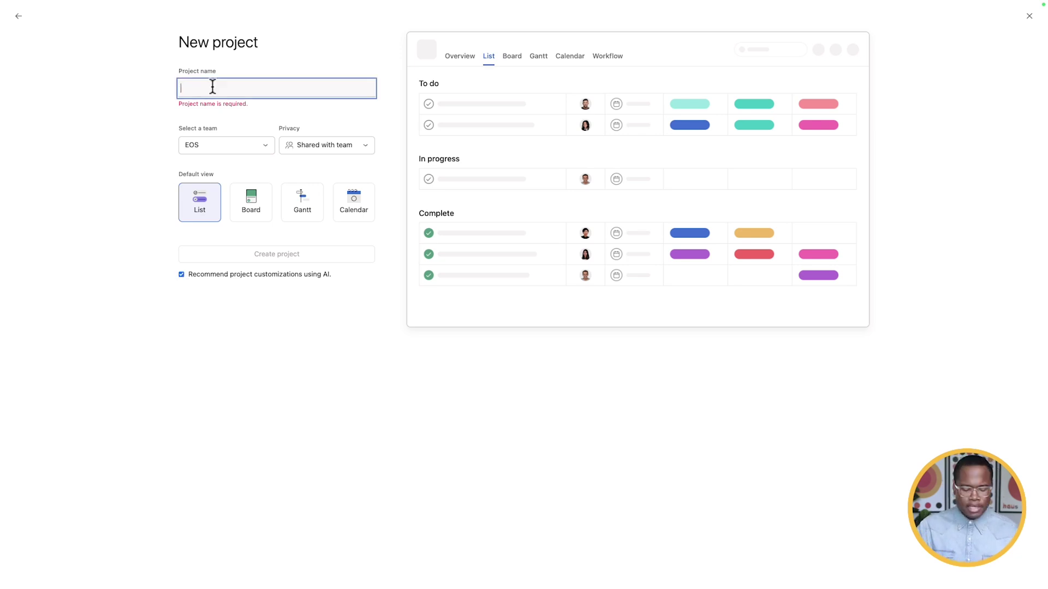
text(Campaign Launch 2024)
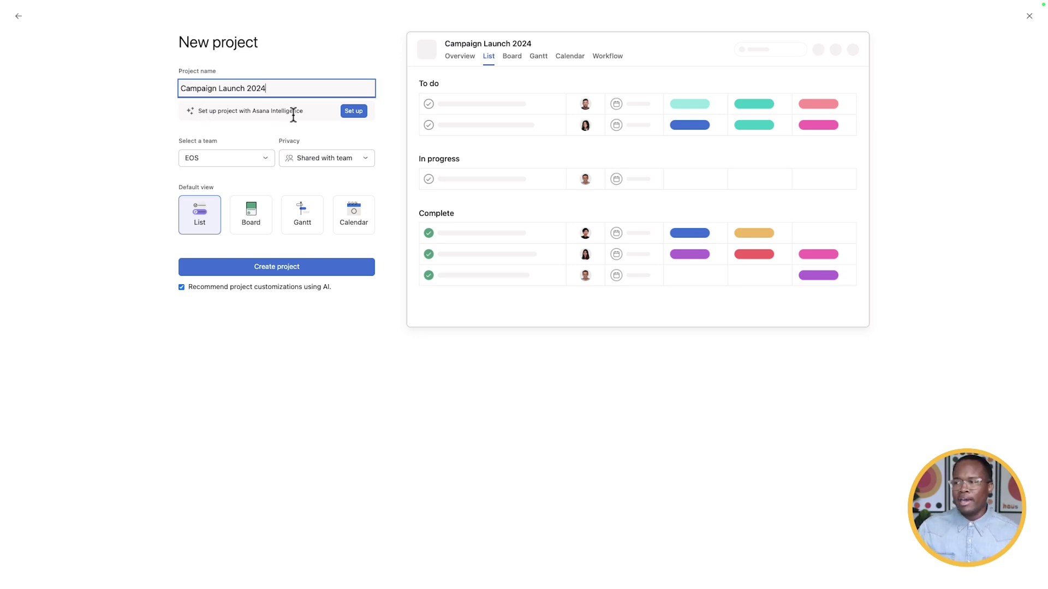
click(353, 112)
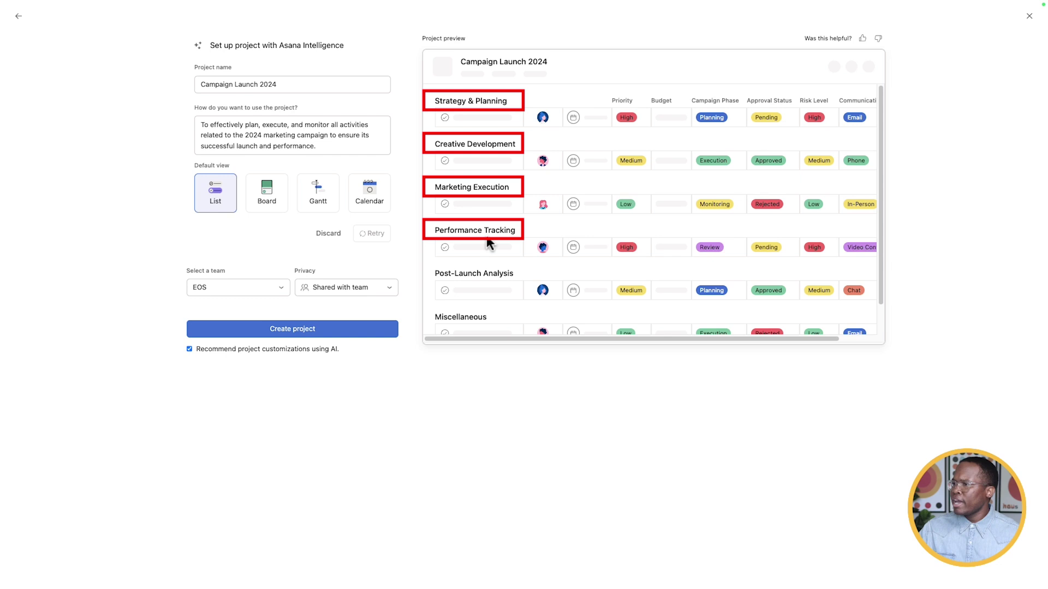
Step: Insert 'iPhone' before 'marketing' in the project's intended-use description
click(302, 133)
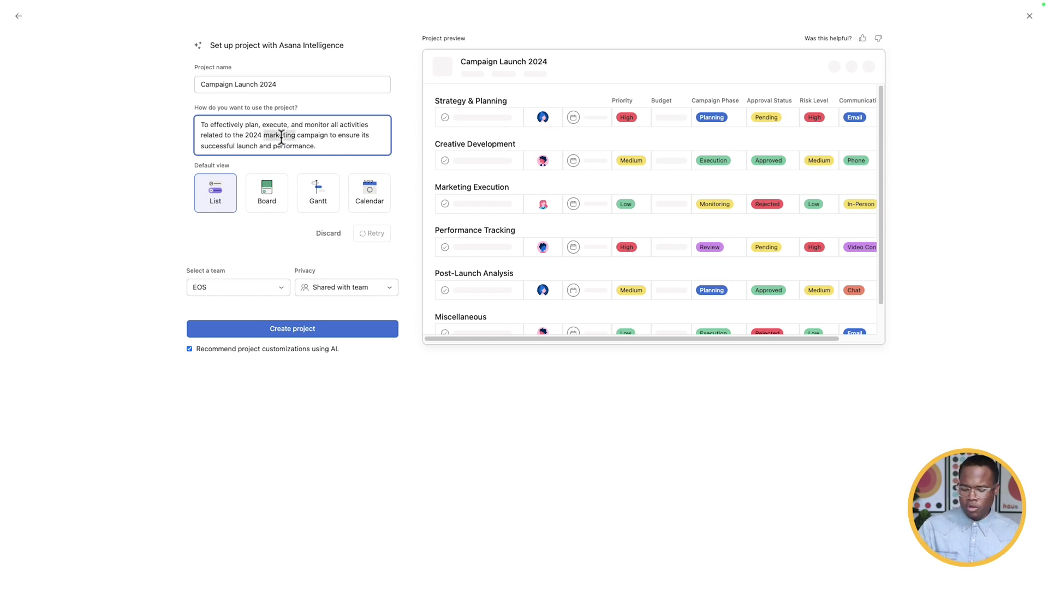
key(Left)
text(iPhone)
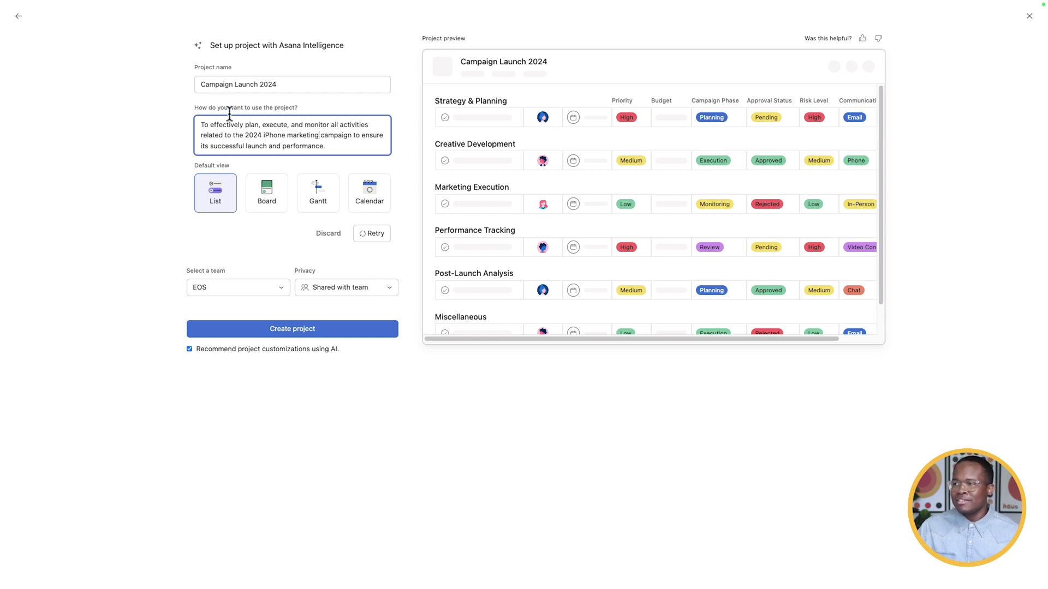
Step: Regenerate the AI preview from the iPhone description, review its sections, and create the project
triple_click(280, 140)
click(277, 140)
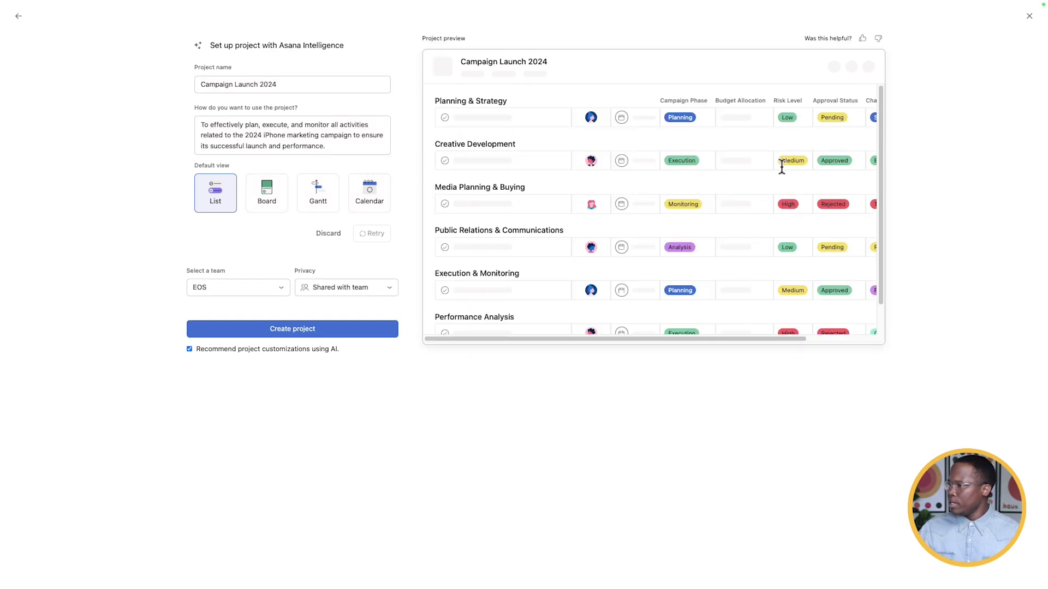
drag(581, 338, 562, 328)
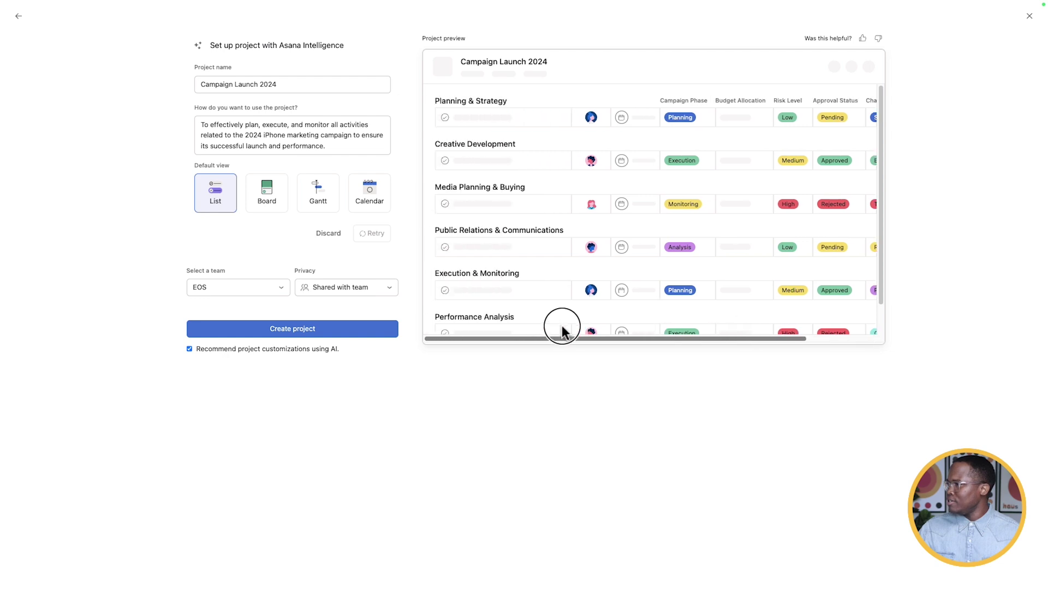
scroll(665, 254, down, 1)
scroll(665, 256, up, 1)
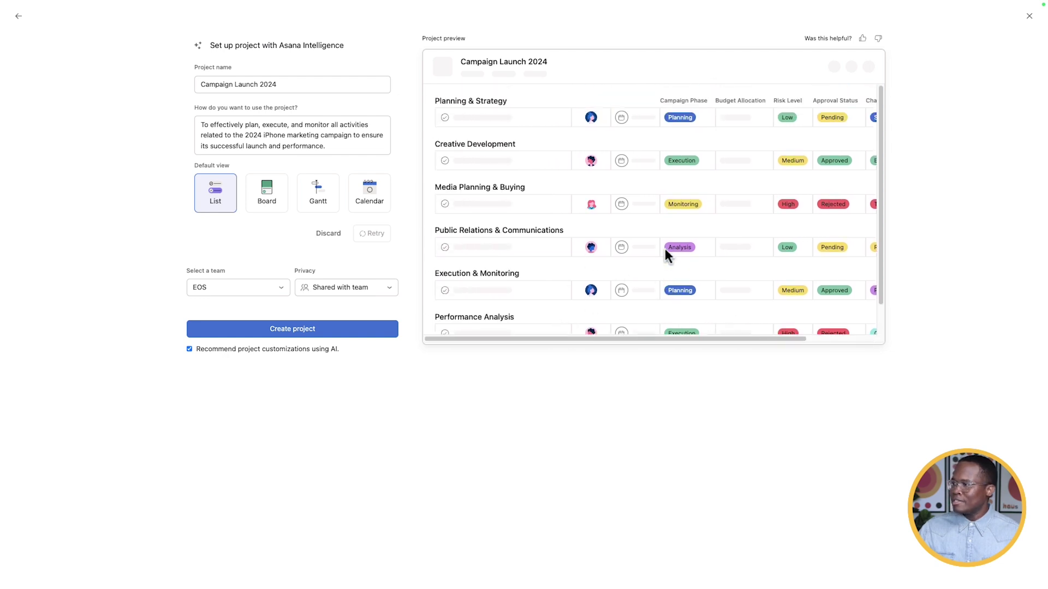
click(299, 337)
Step: Add Task 1, Task 2, Task 3 and Task 4 under Planning & Strategy
click(17, 17)
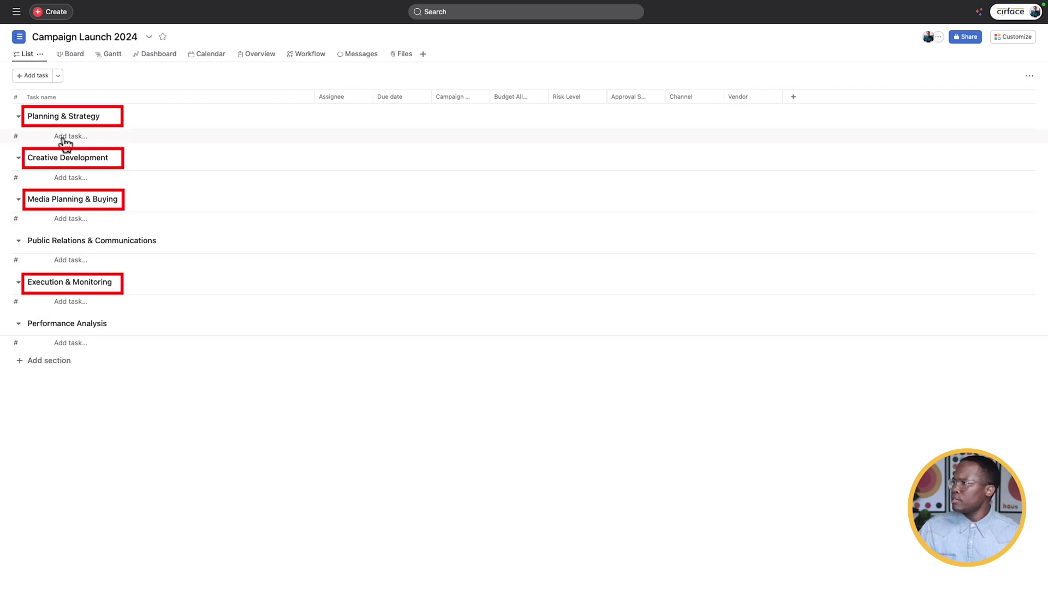
click(17, 13)
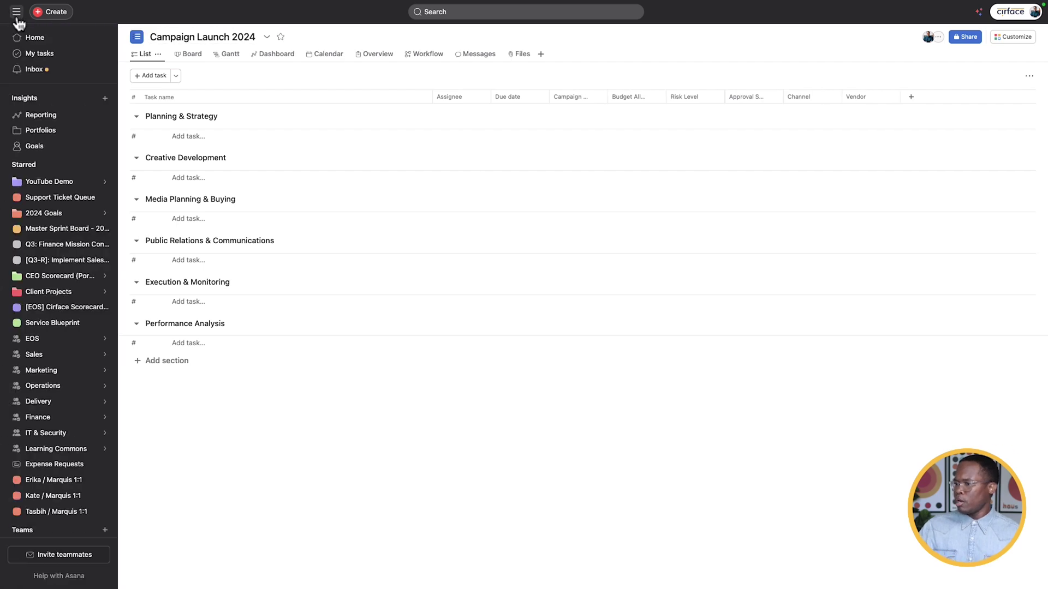
click(19, 18)
click(63, 137)
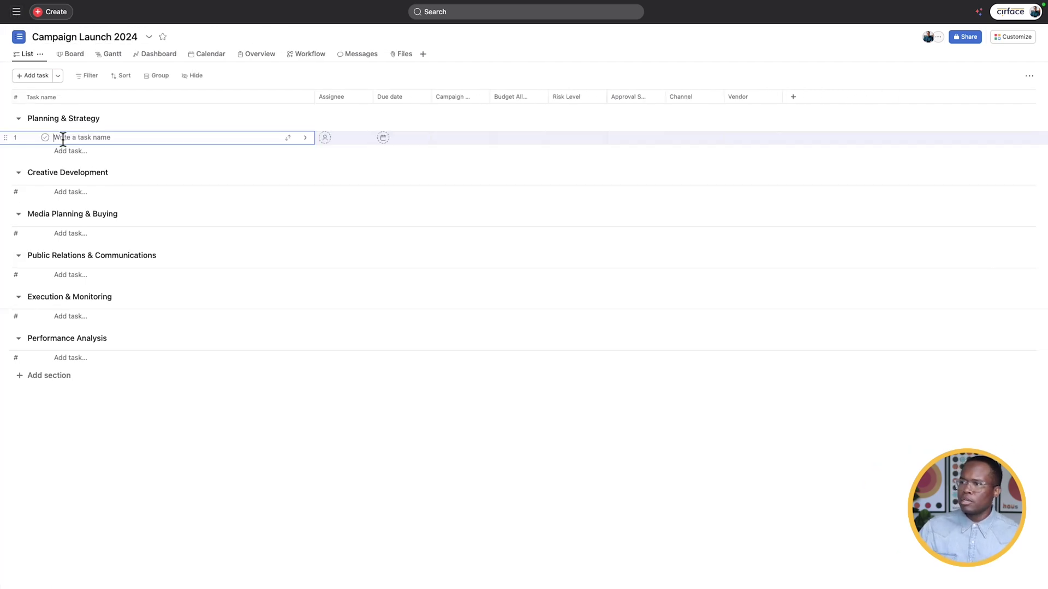
text(Task 1)
key(Return)
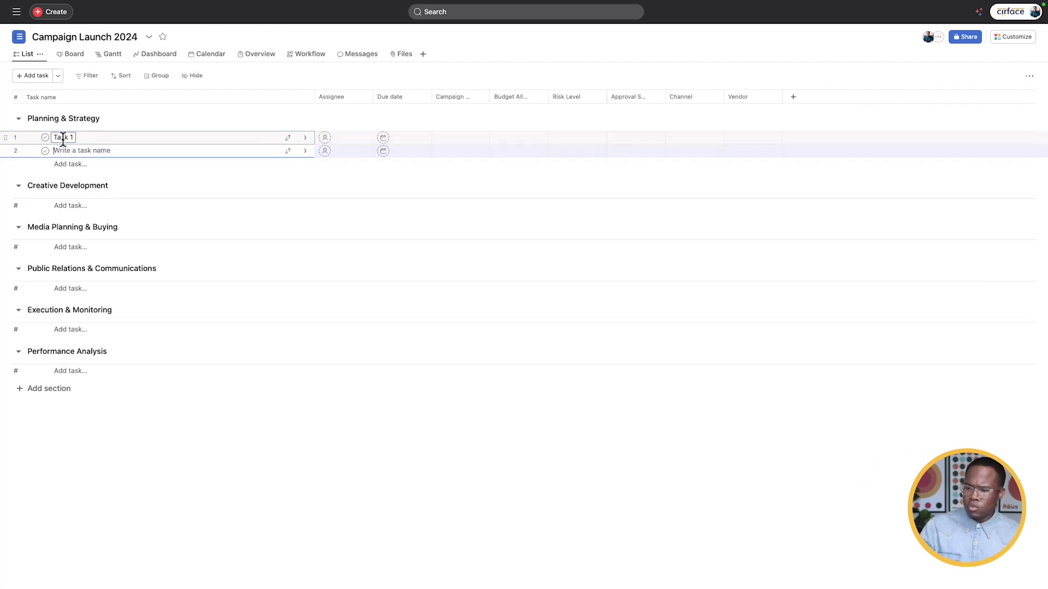
text(Task 2)
key(Return)
text(Task 3)
key(Return)
text(Task)
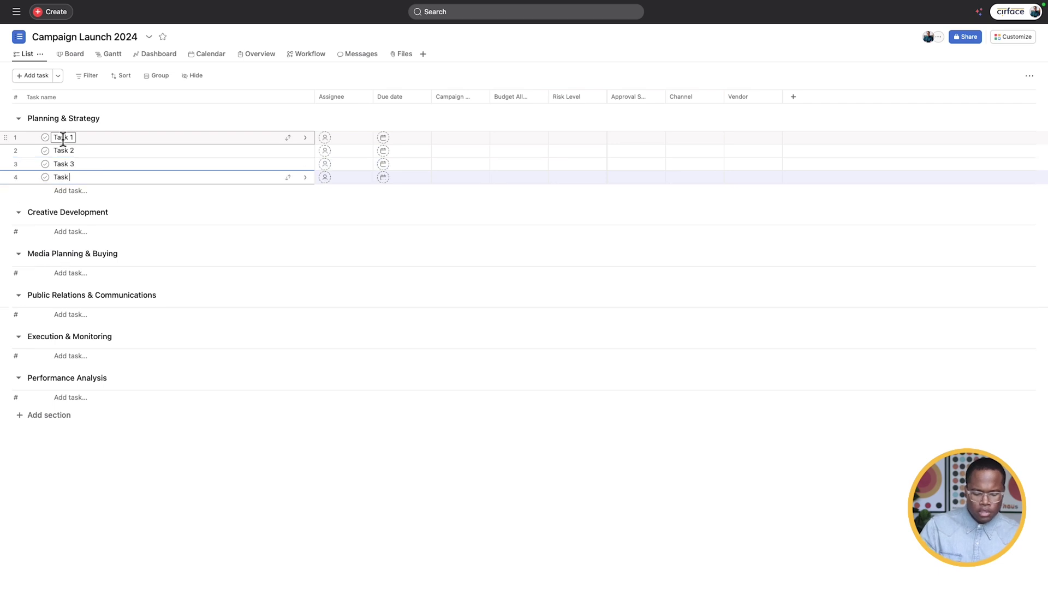
text( 4)
Step: Assign Task 1 to a teammate, due Jul 2, with campaign phase Planning
click(325, 138)
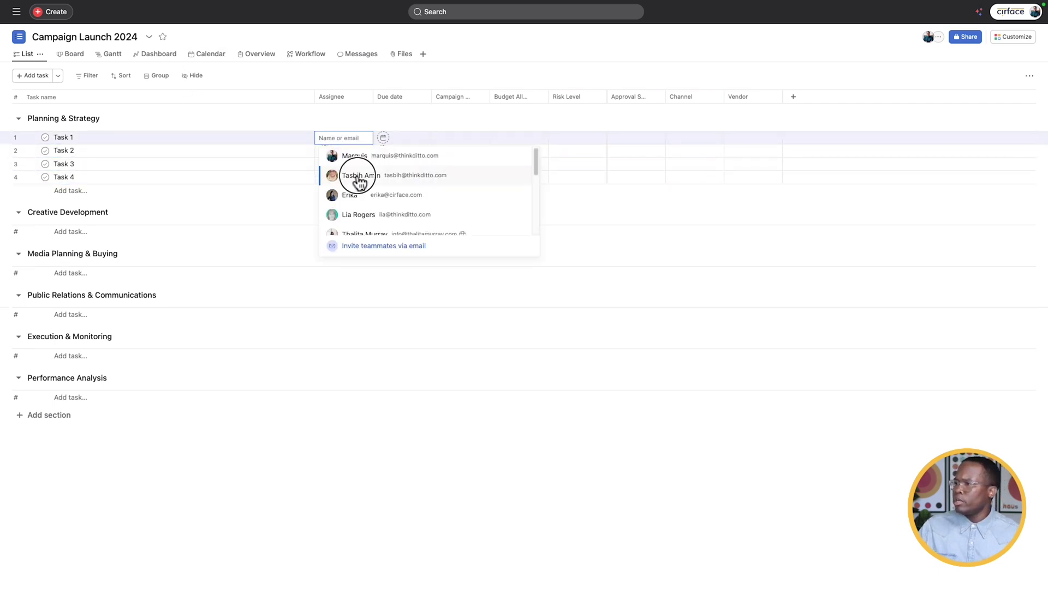
click(354, 171)
click(384, 138)
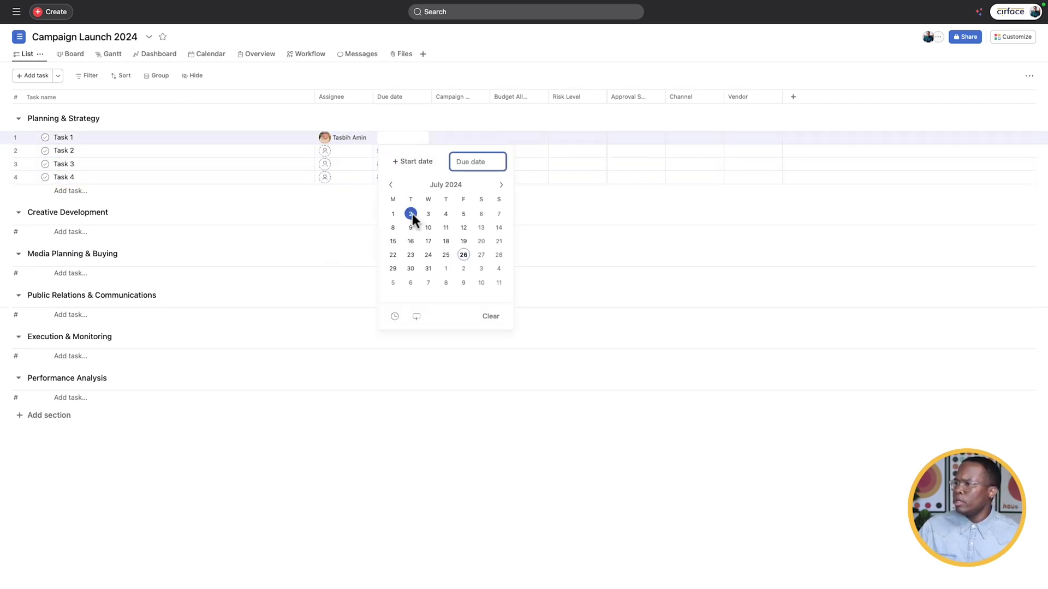
click(457, 141)
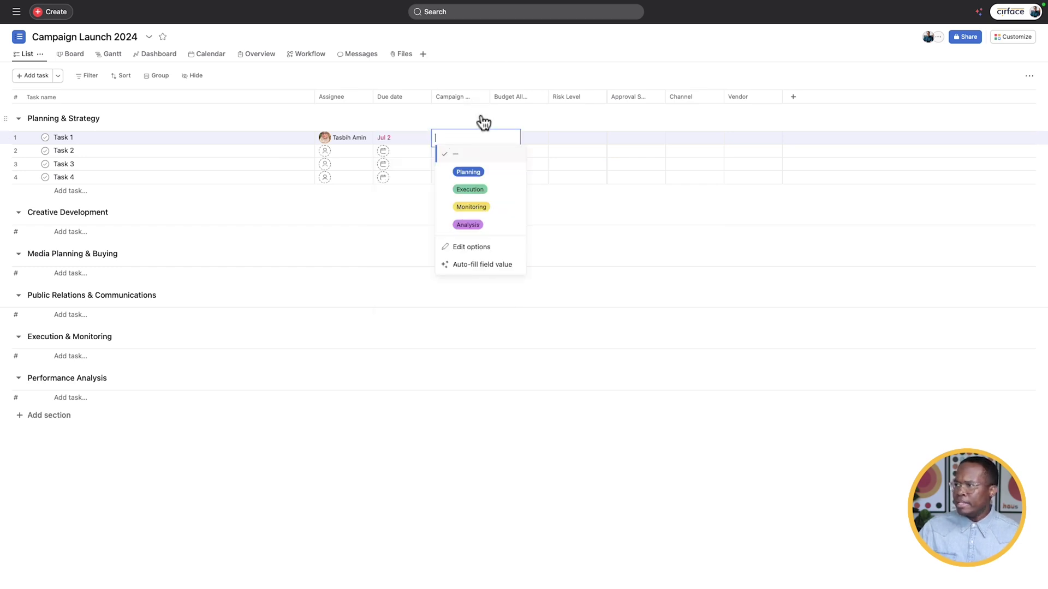
click(480, 174)
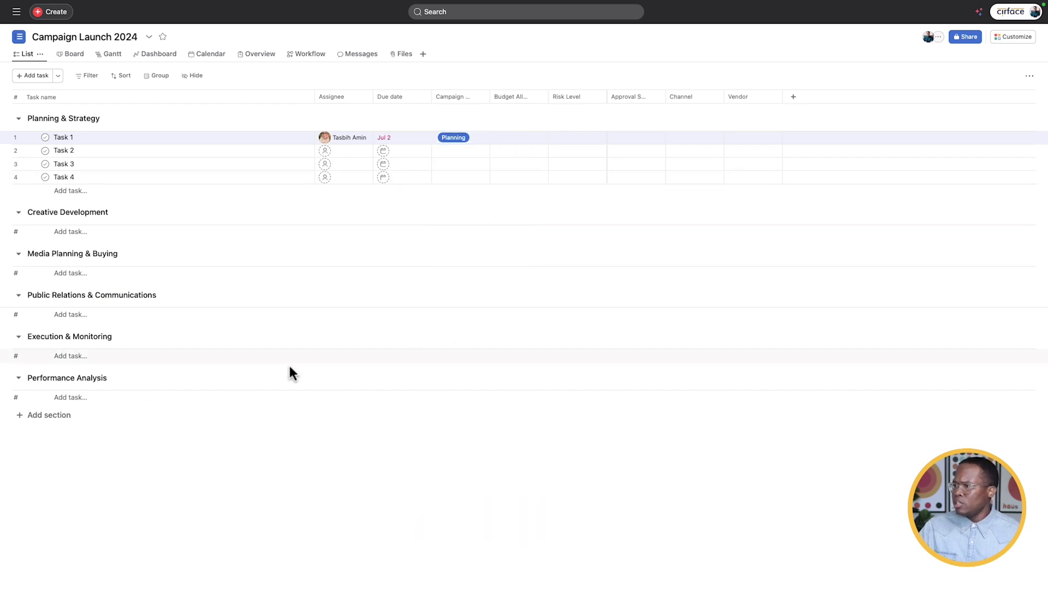
Step: Add Task 5 under Execution & Monitoring with campaign phase Execution
click(82, 357)
text(Task 5)
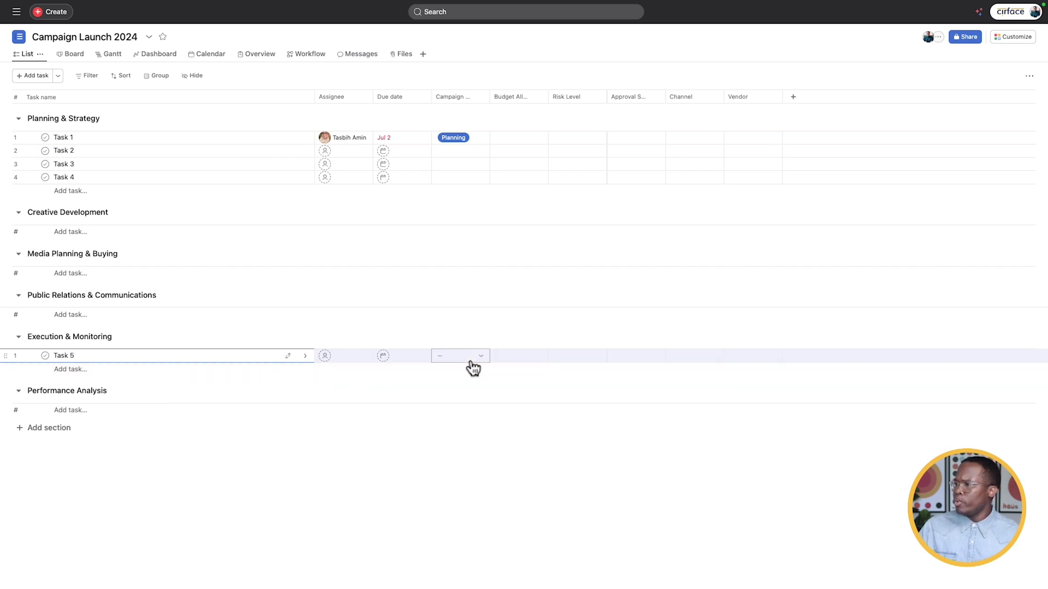
click(464, 358)
click(483, 410)
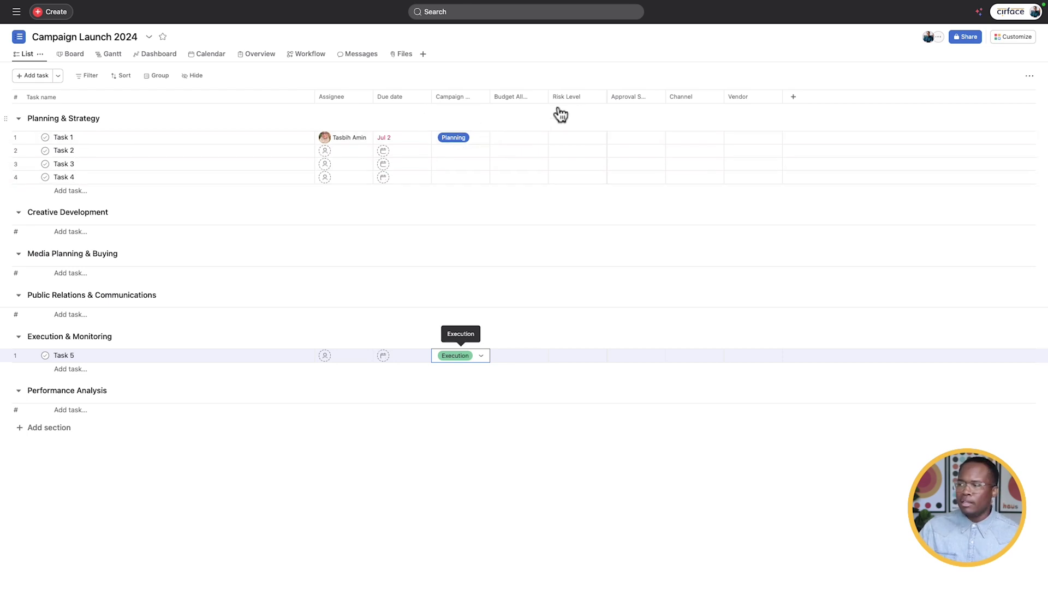
Step: Enter a budget allocation of 5,000 for Task 1
click(520, 137)
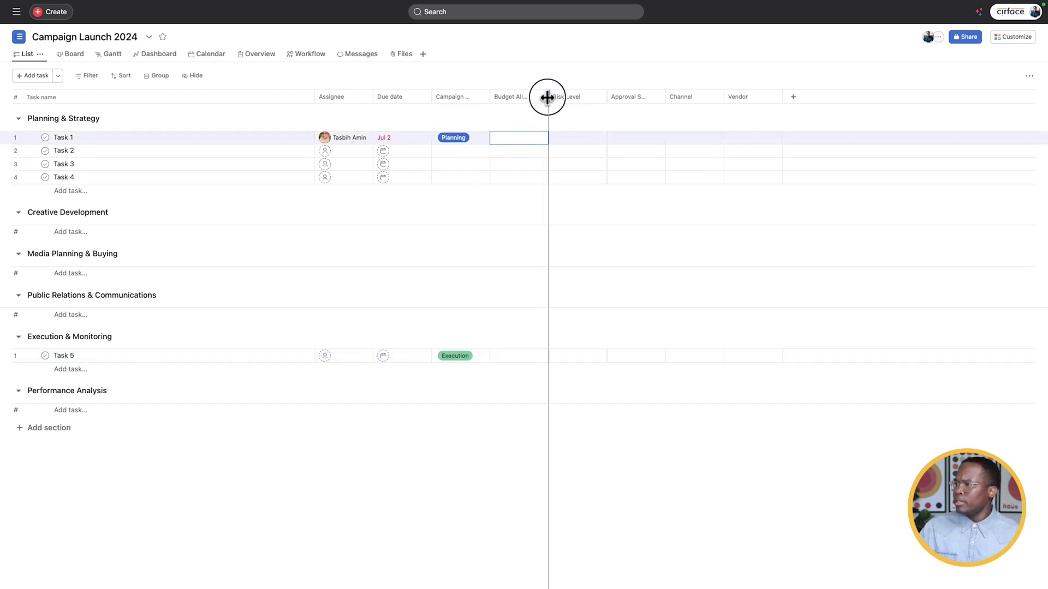
drag(548, 96, 586, 98)
click(554, 140)
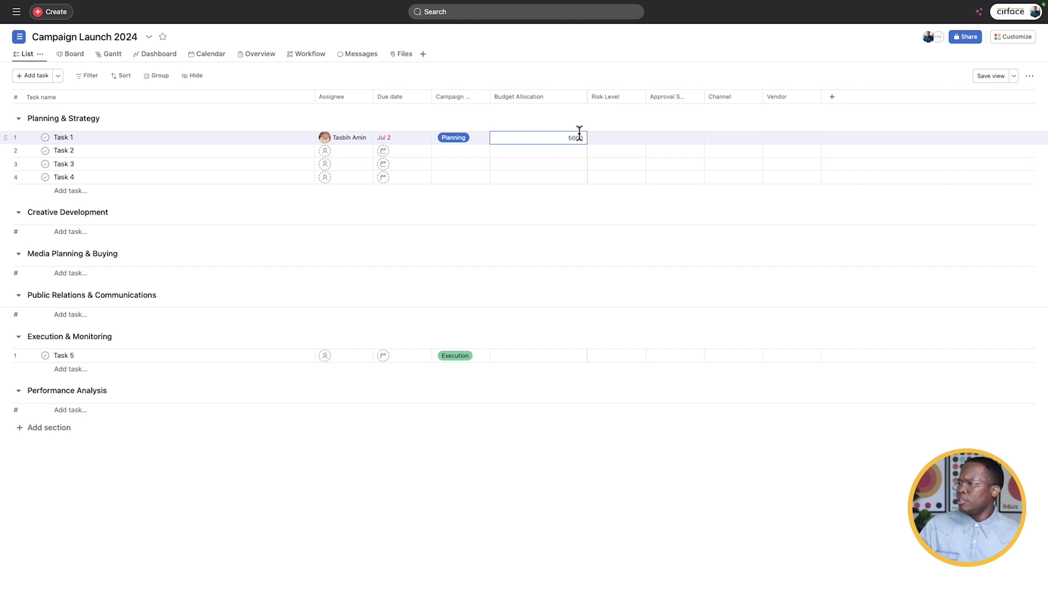
click(599, 131)
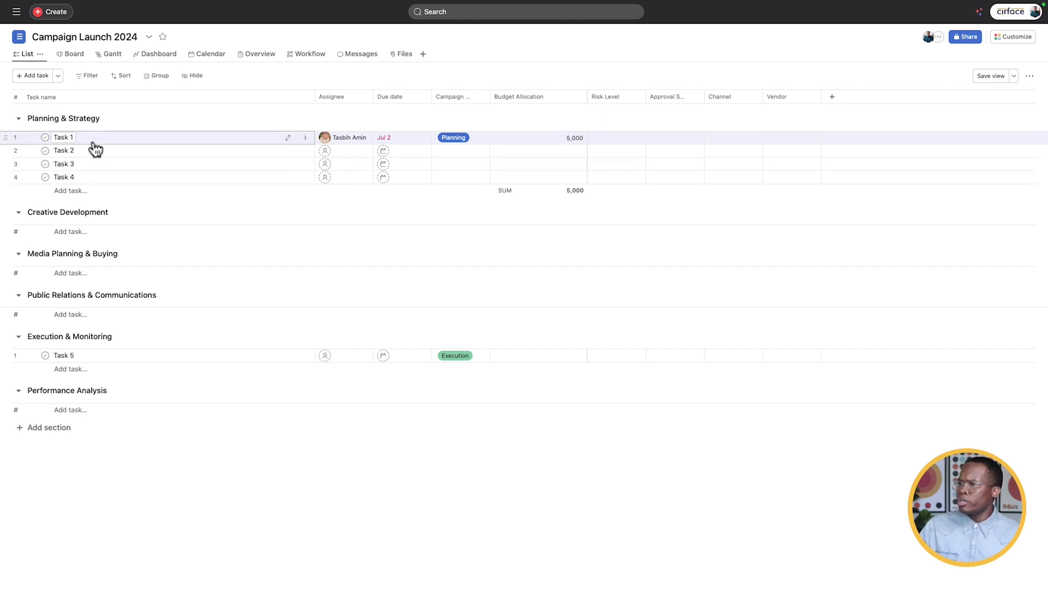
Step: Format the Budget Allocation field as US dollars so Task 1 shows $5,000.00
drag(586, 97, 568, 97)
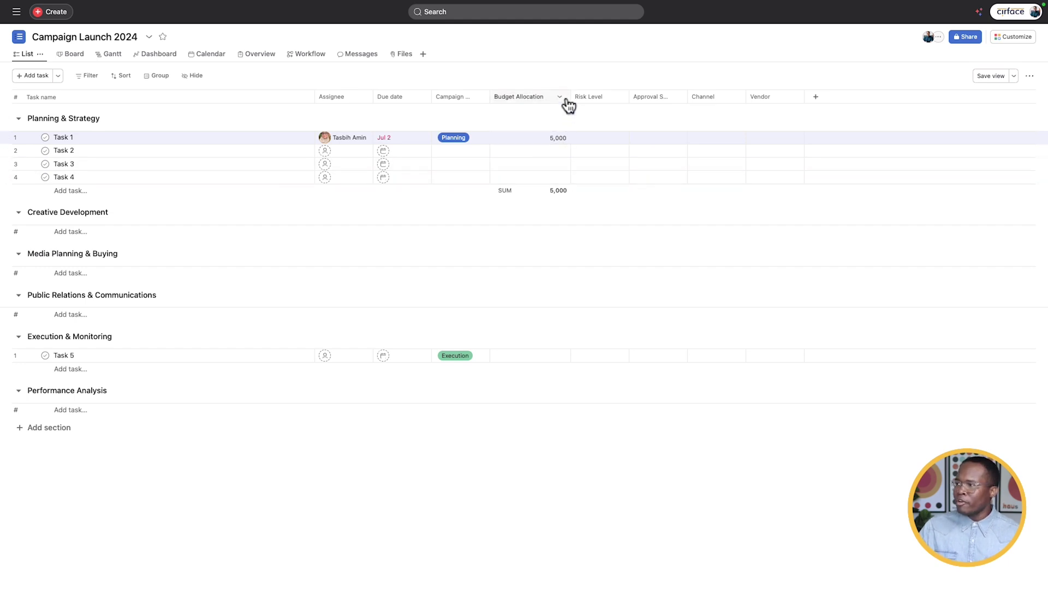
click(560, 97)
click(603, 242)
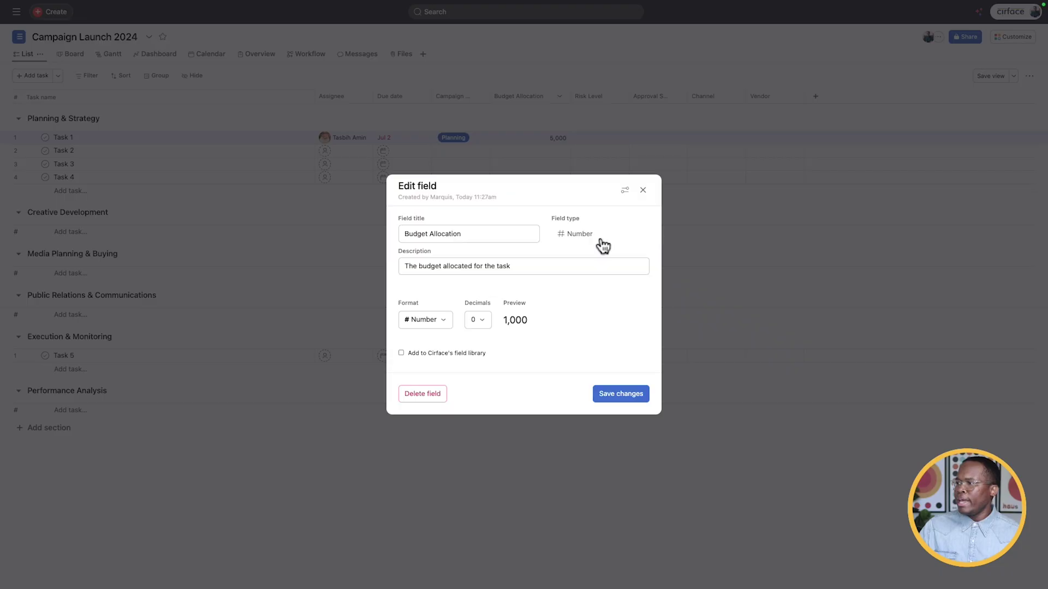
click(412, 321)
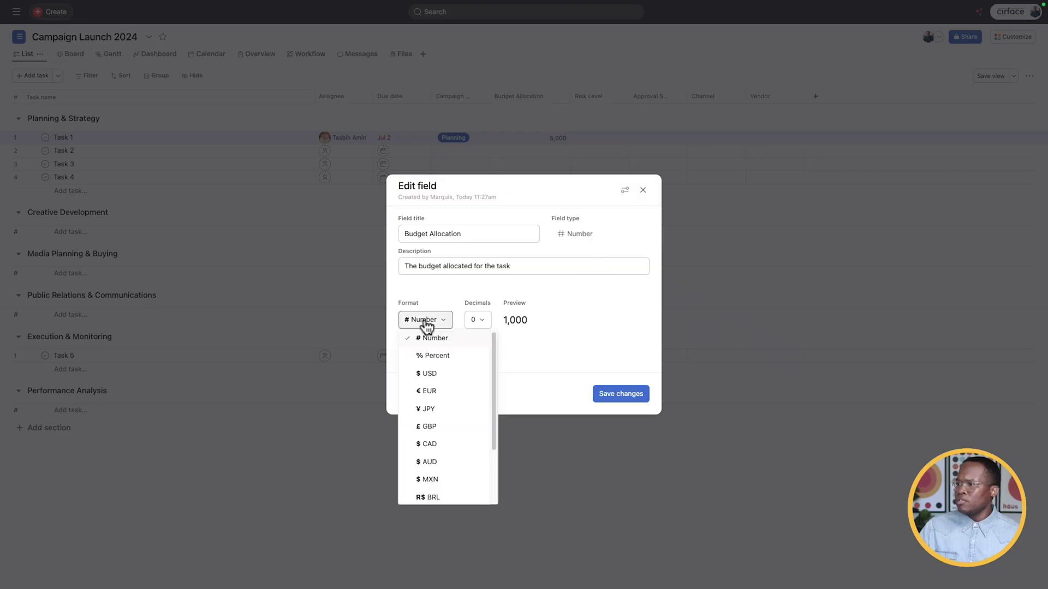
click(449, 371)
click(621, 393)
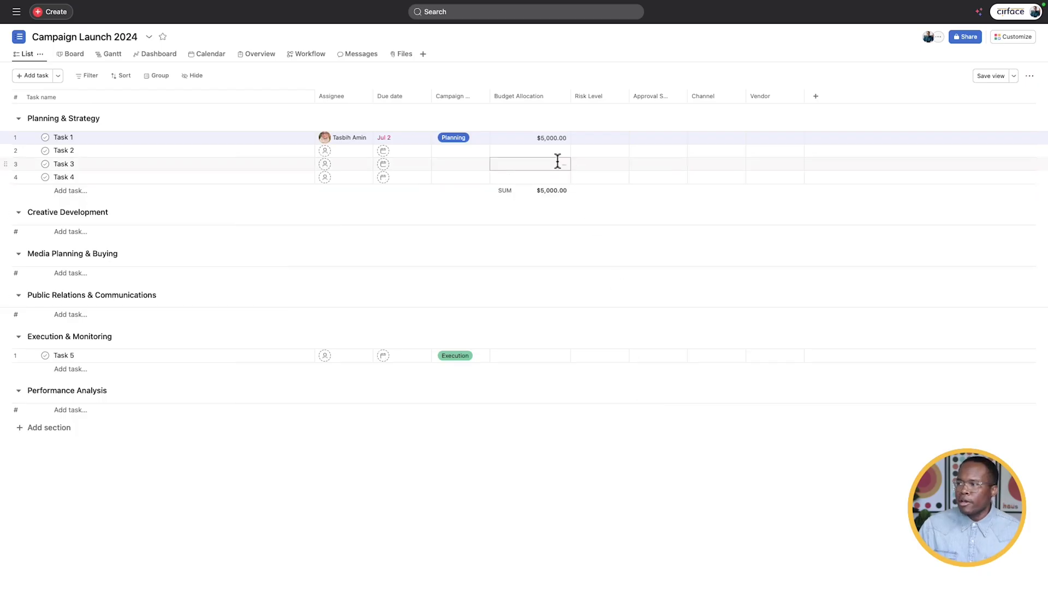
click(601, 138)
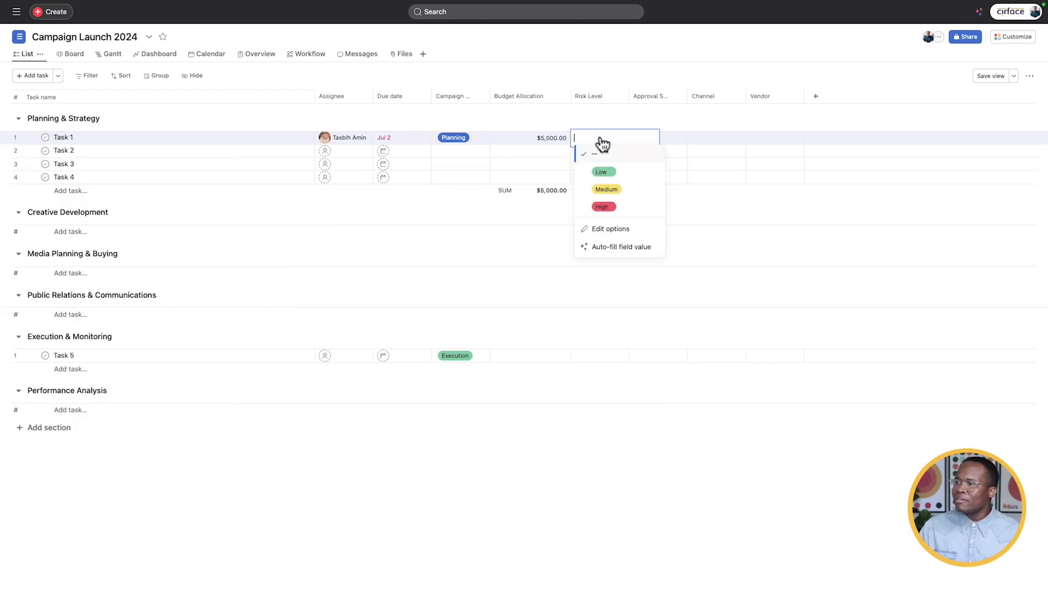
Step: Set Task 1's risk to High, widen Approval Status, and mark Task 2 Approved
click(611, 208)
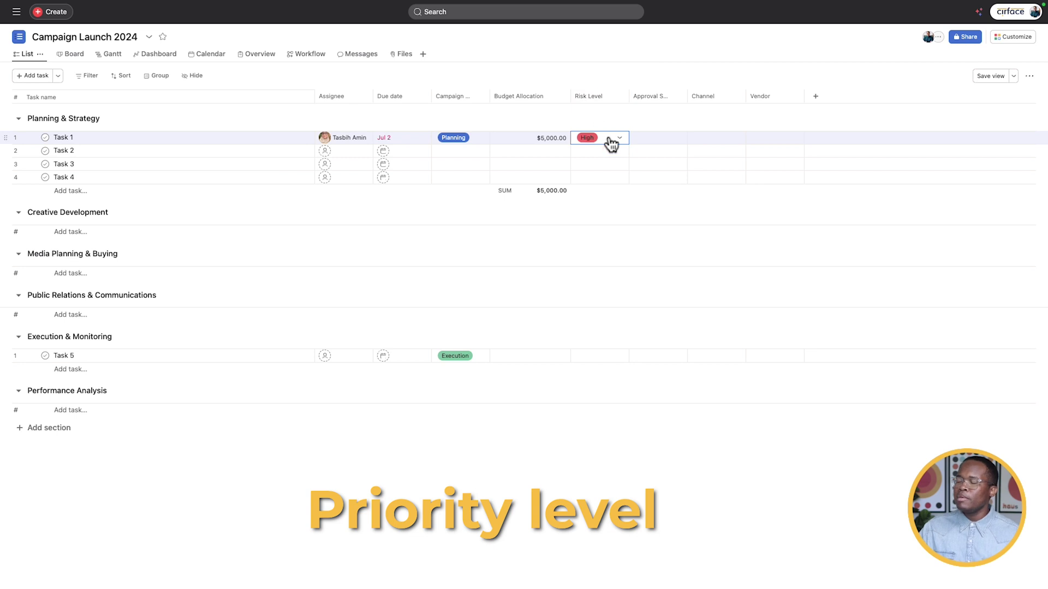
drag(687, 97, 707, 103)
click(686, 158)
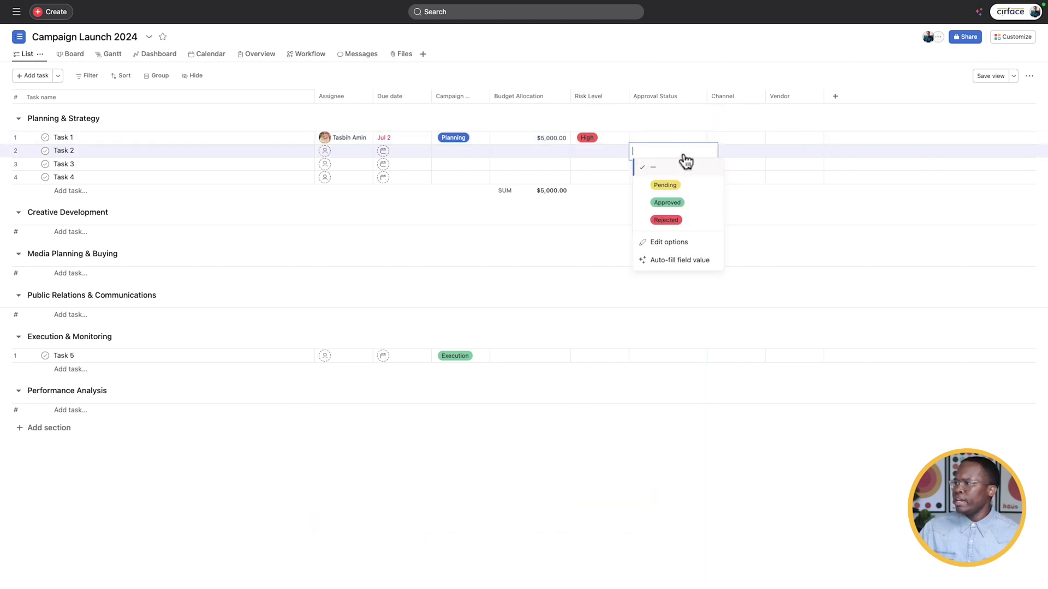
click(662, 208)
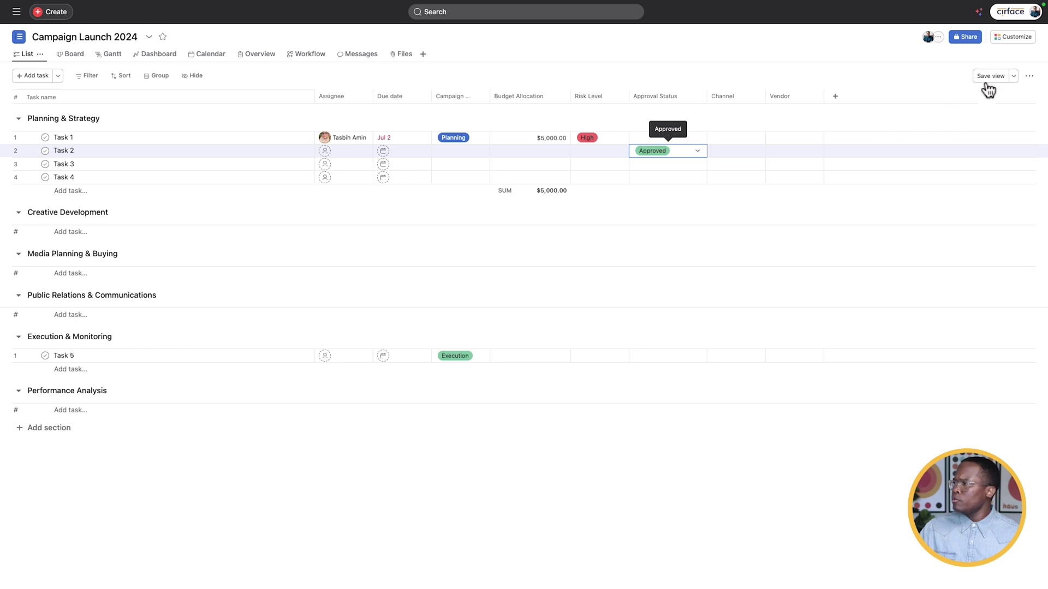
click(1007, 39)
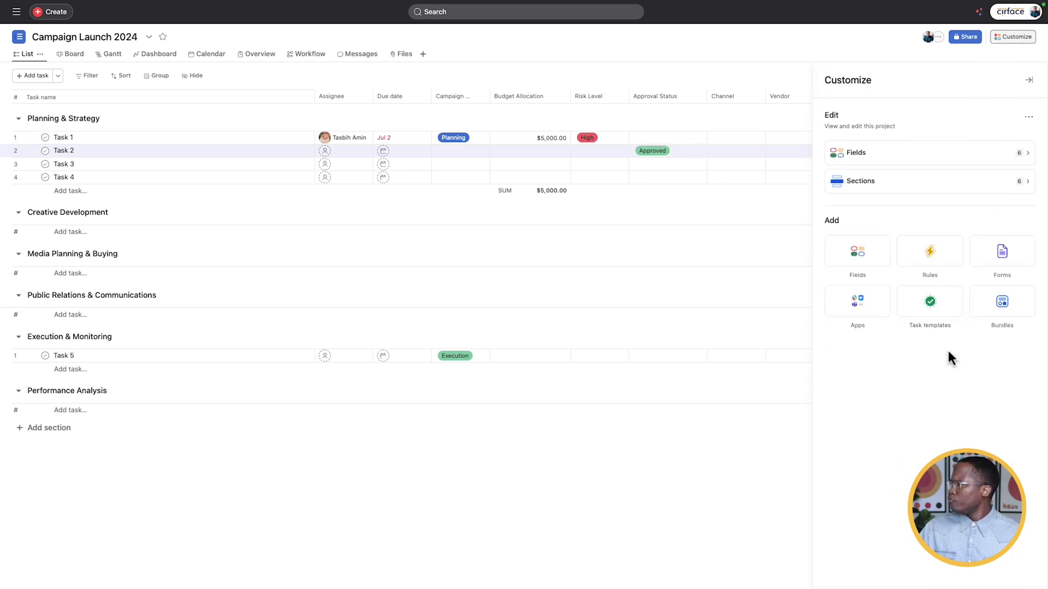
Step: Review the project's custom fields, then go to the empty company Goals page
click(949, 160)
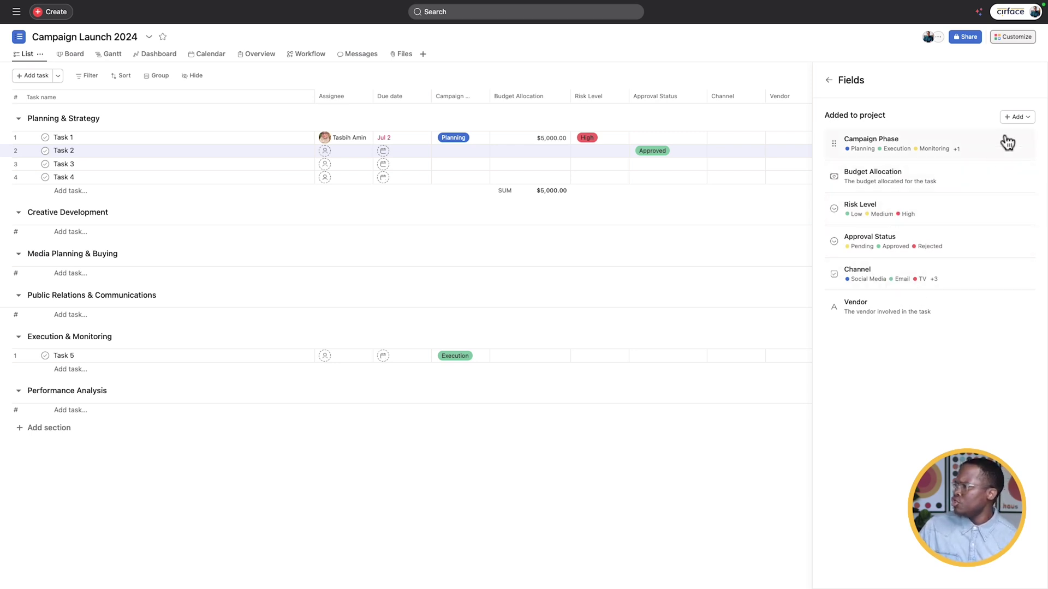
click(831, 80)
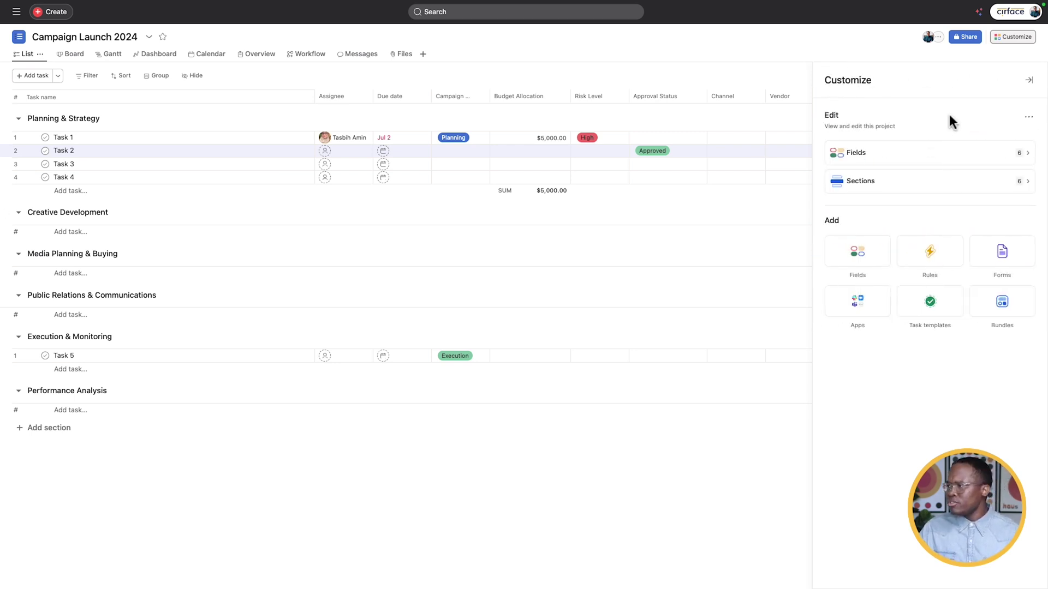
click(1027, 82)
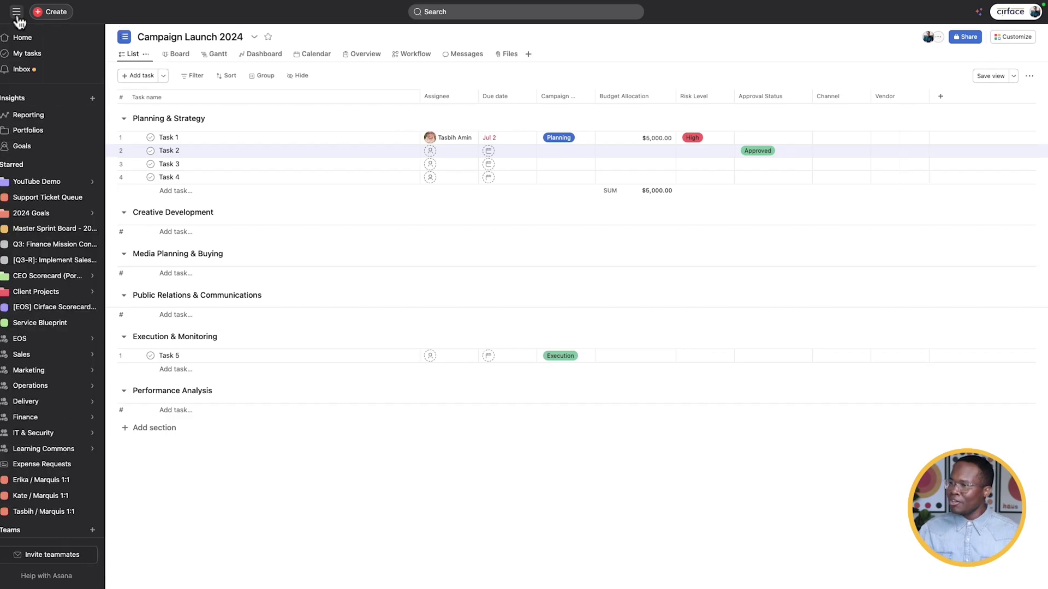
click(50, 157)
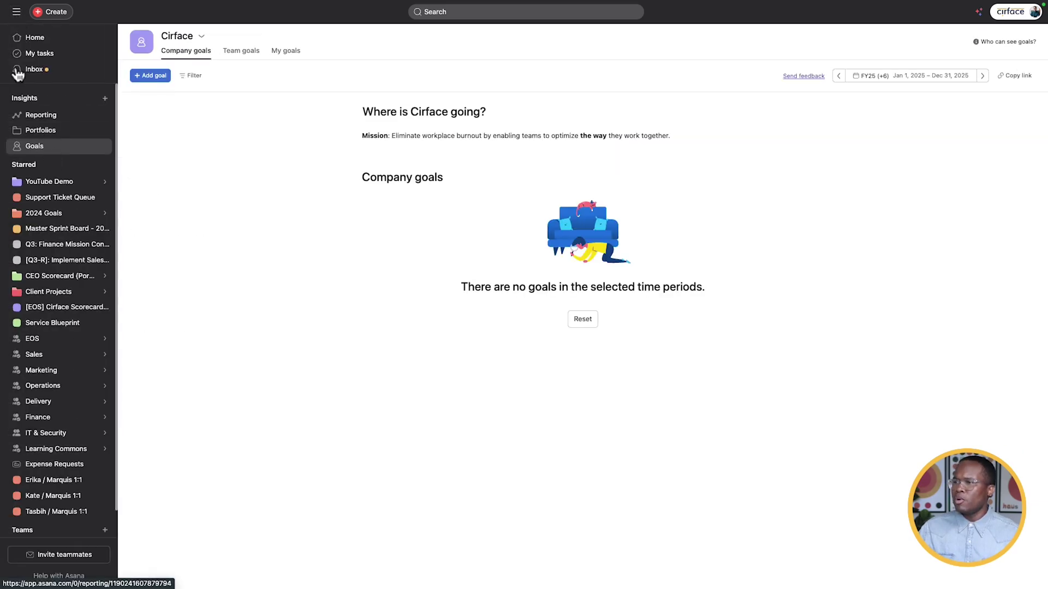
click(16, 12)
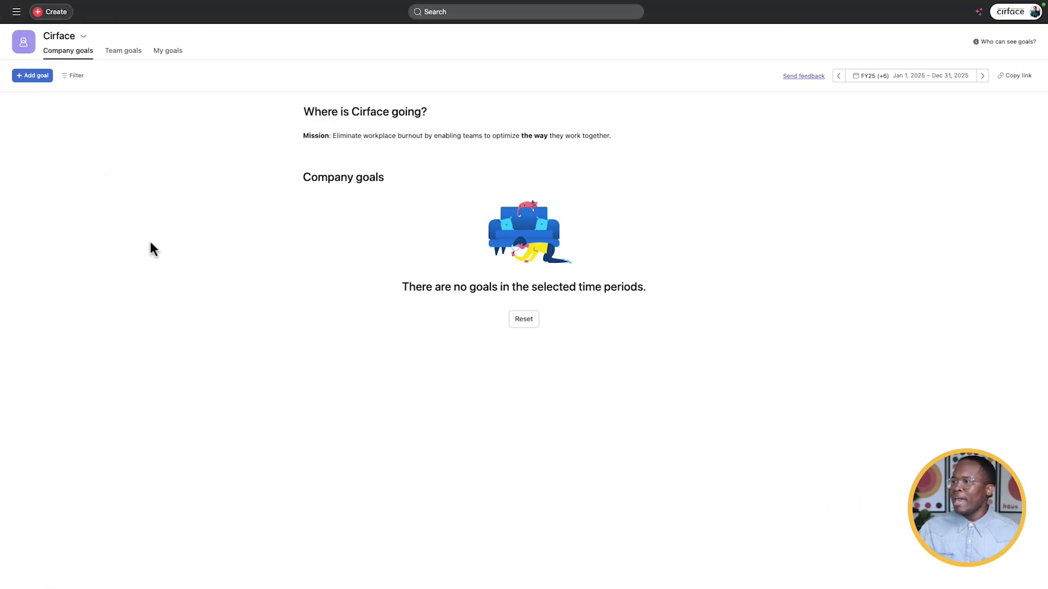
Step: Save a new company goal titled 'Create a new Spanish Language YouTube Channel'
click(46, 78)
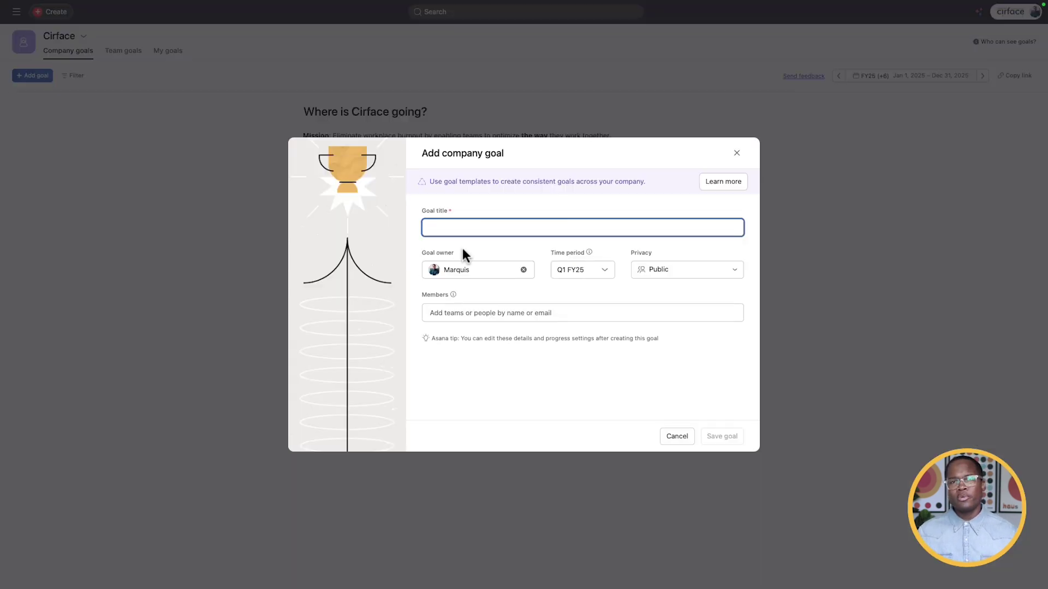
text(Create a new)
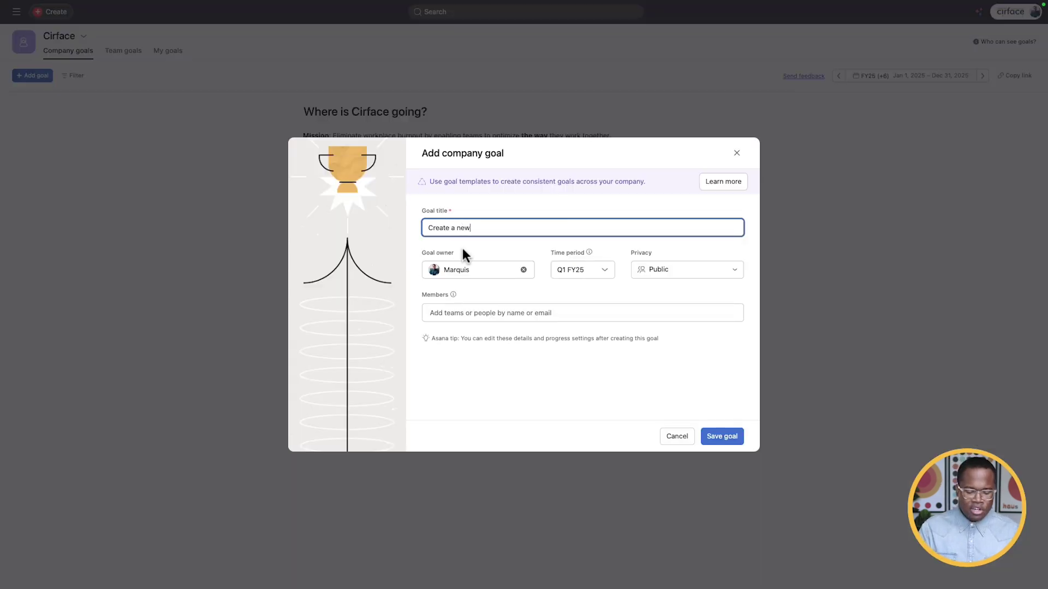
text( Spanish Language )
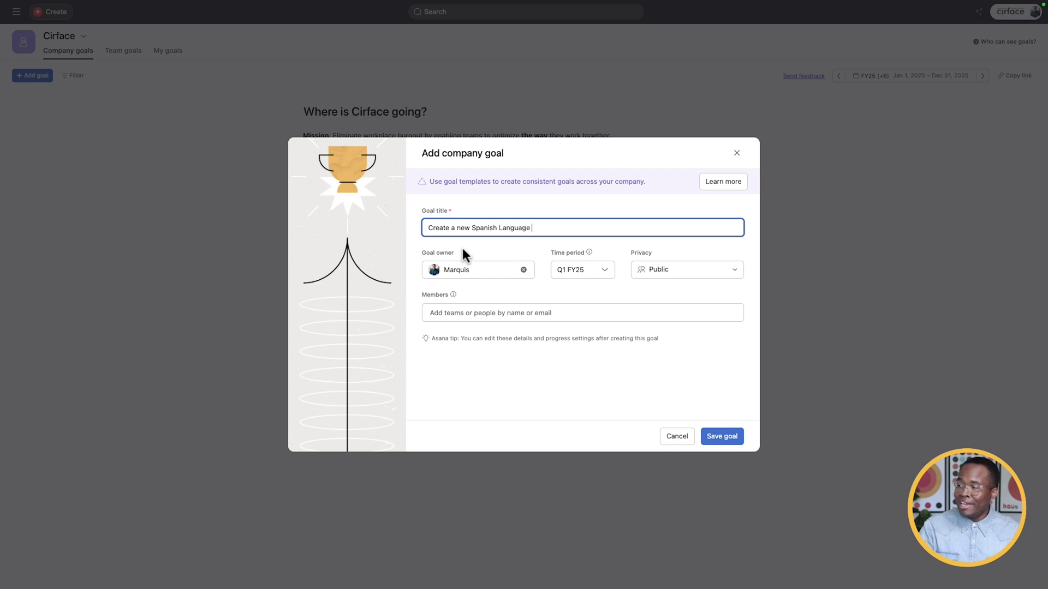
text(Y)
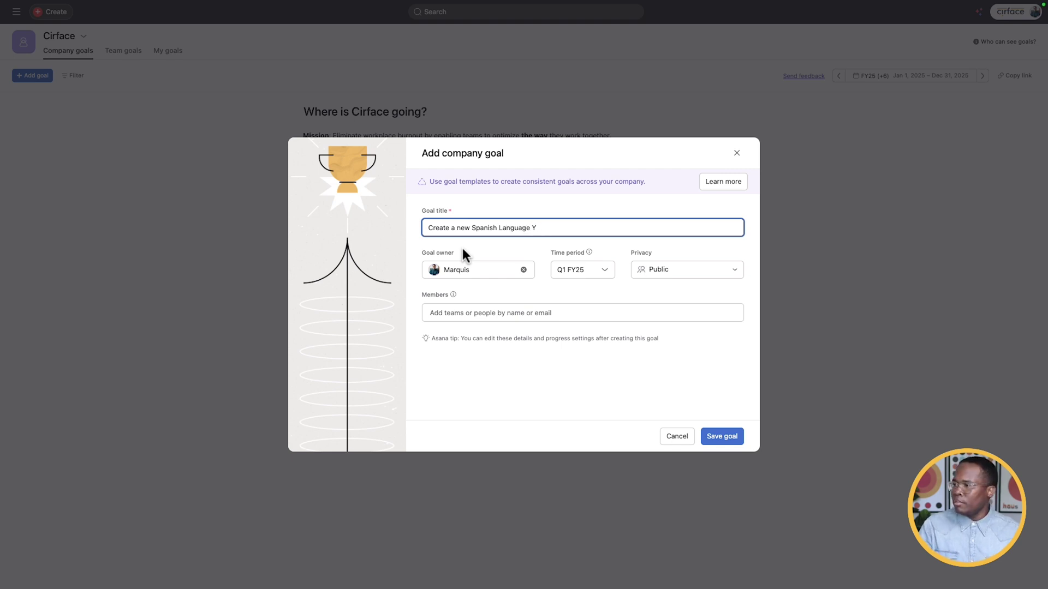
text(T ouTube Channel)
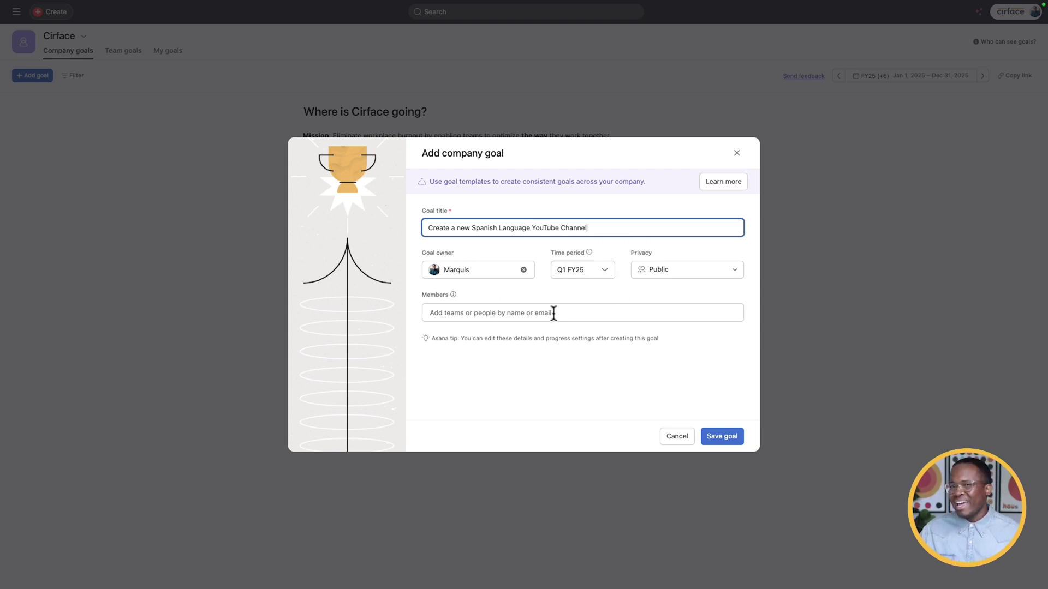
click(716, 442)
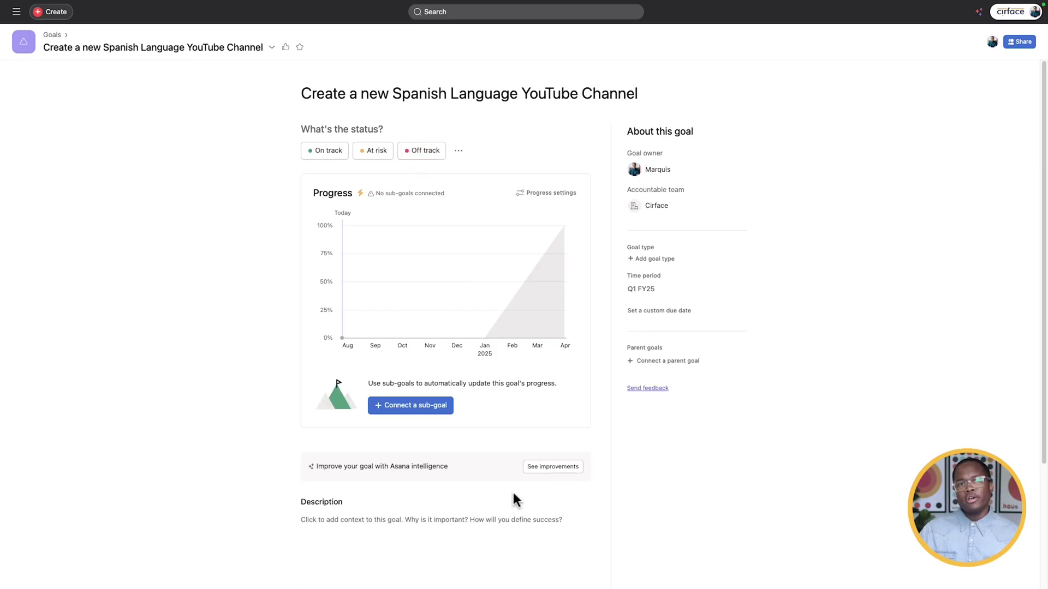
Step: Retitle the goal to start with 'Launch' and add sub-goal 'Create new channel'
click(418, 406)
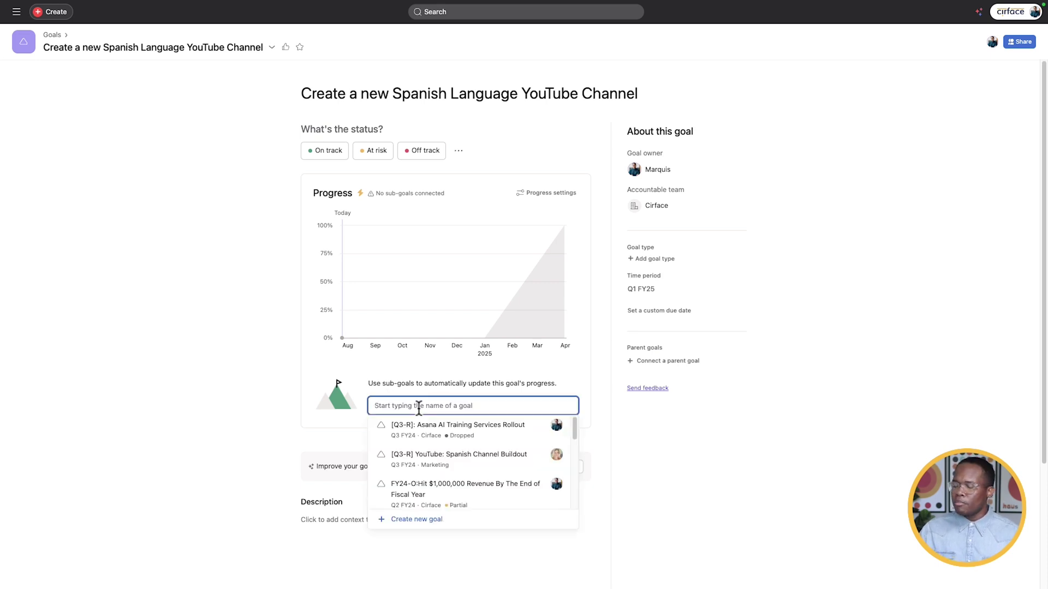
text(Create new cha)
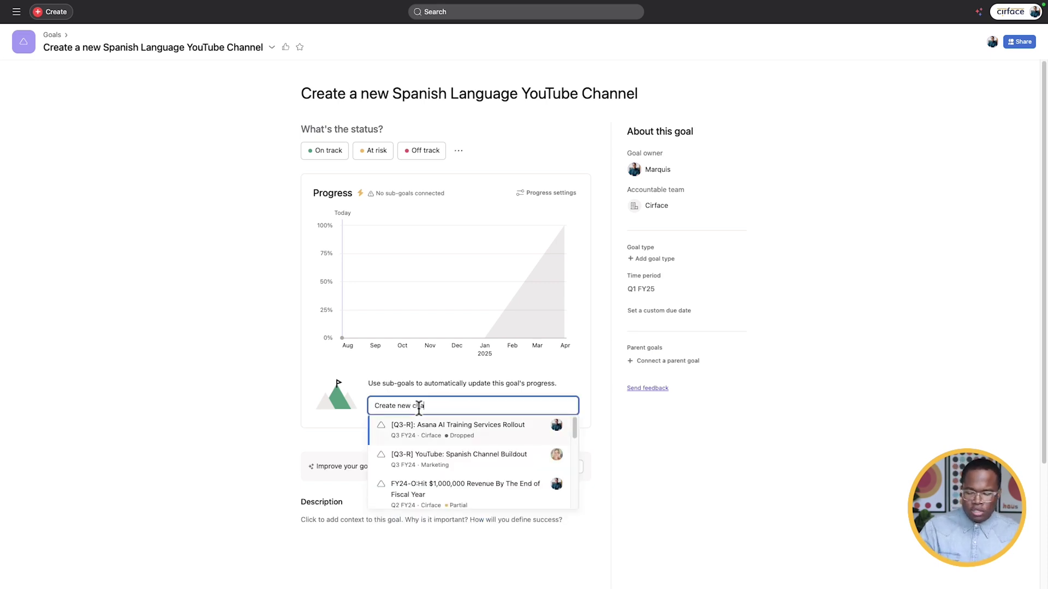
text(nnel)
double_click(335, 93)
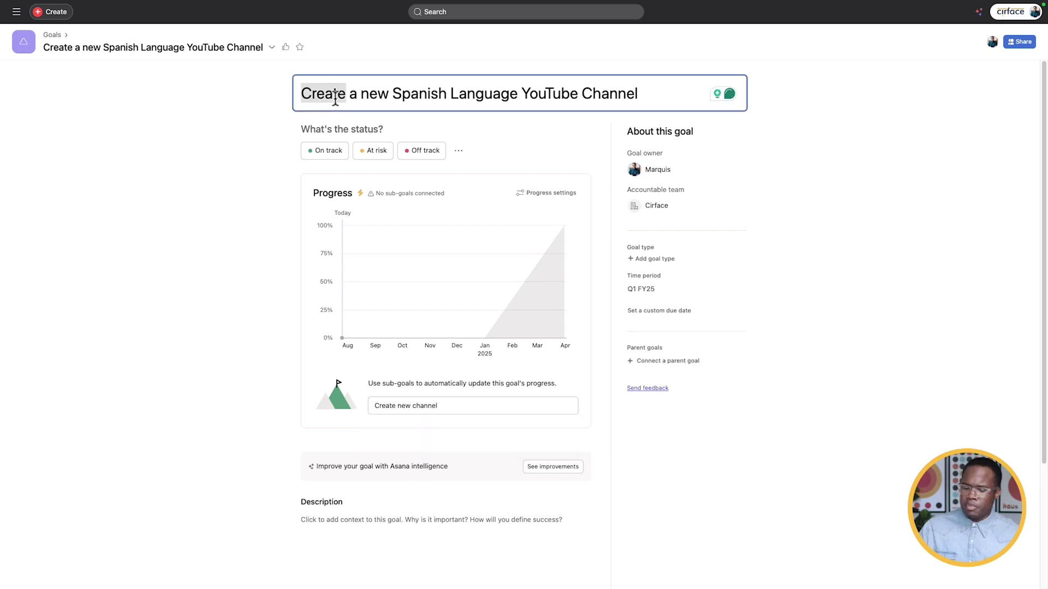
text(Launch)
key(Return)
click(442, 406)
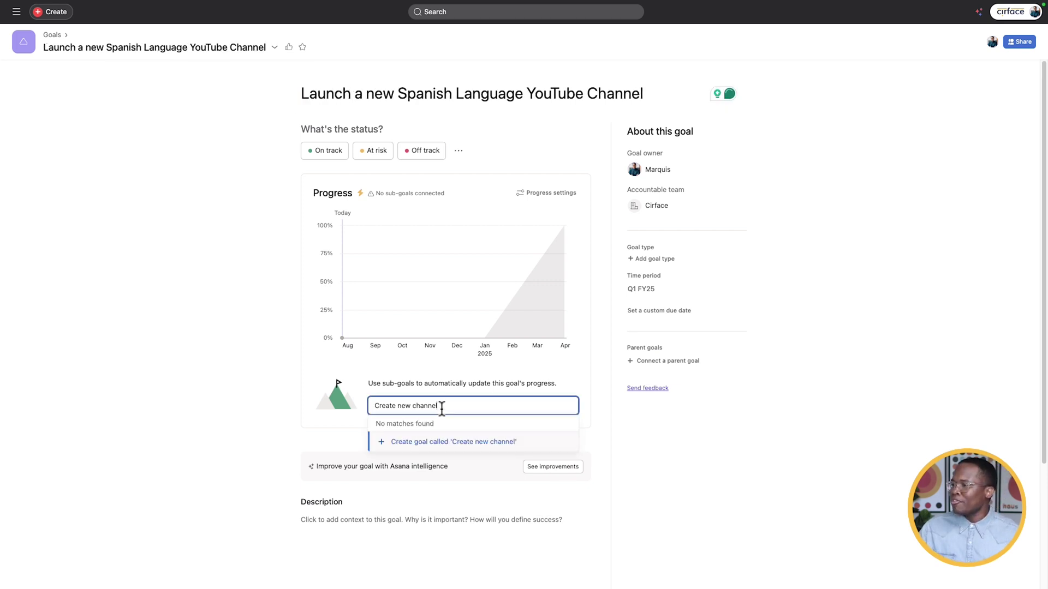
key(Return)
click(636, 430)
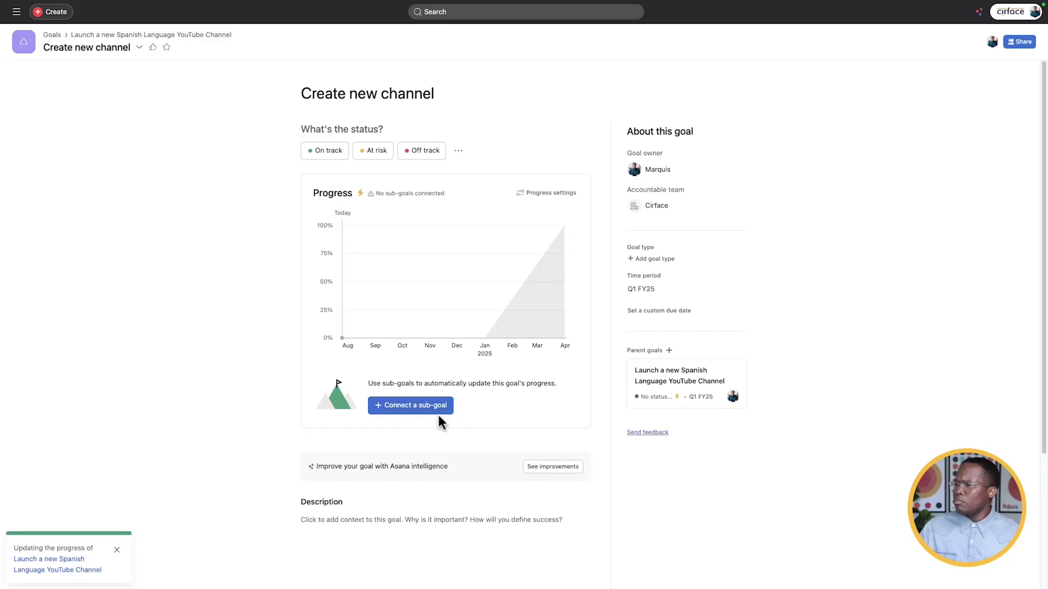
click(155, 36)
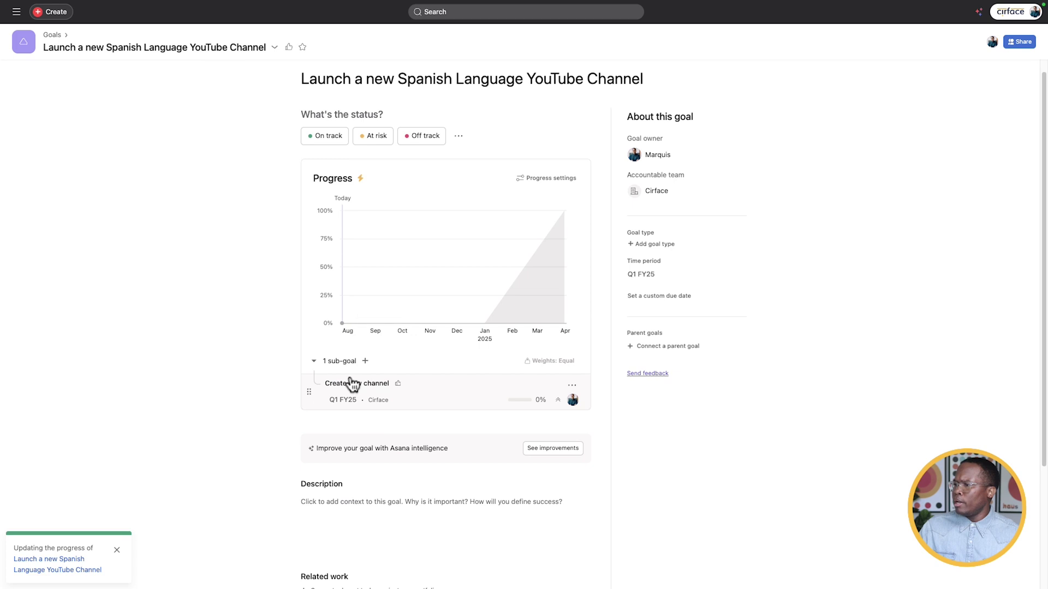
Step: Add sub-goal 'Hire a Spanish Translator', then reopen the parent goal from the Goals list
click(352, 384)
click(366, 377)
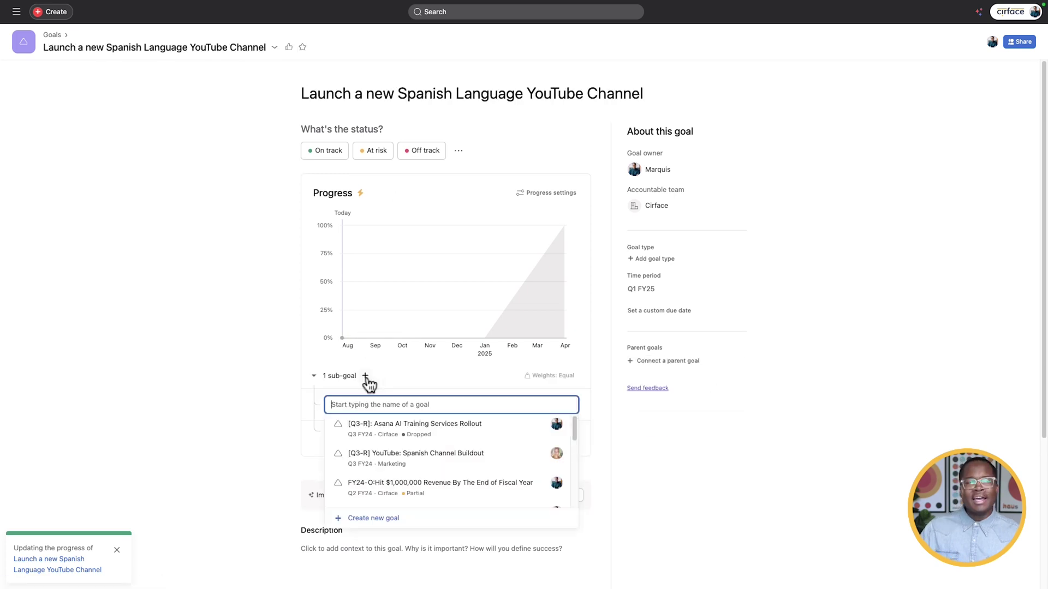
text(Yo)
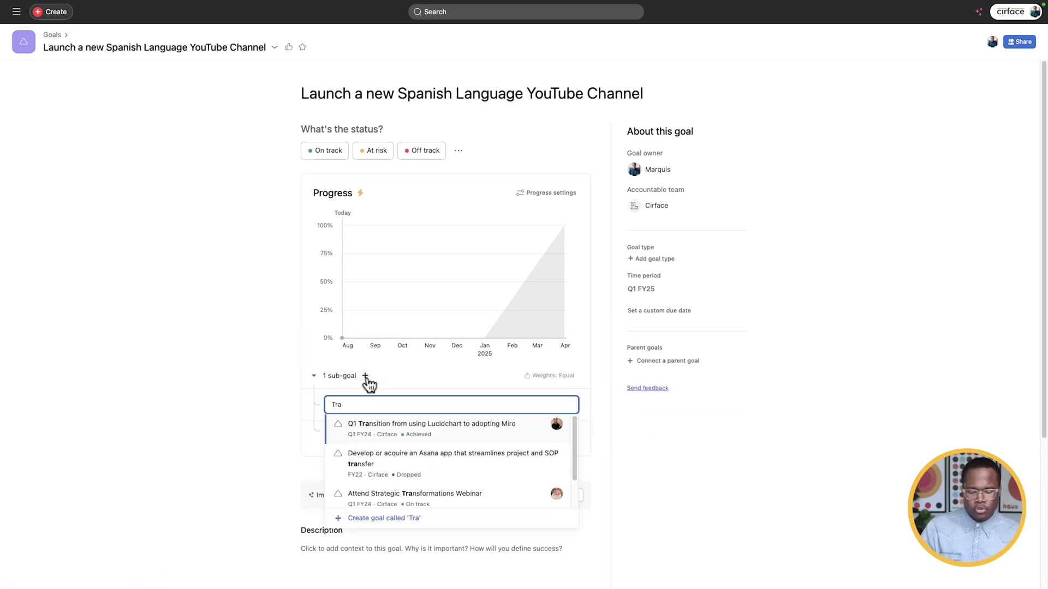
key(BackSpace)
key(BackSpace)
text(Hire a Spanish )
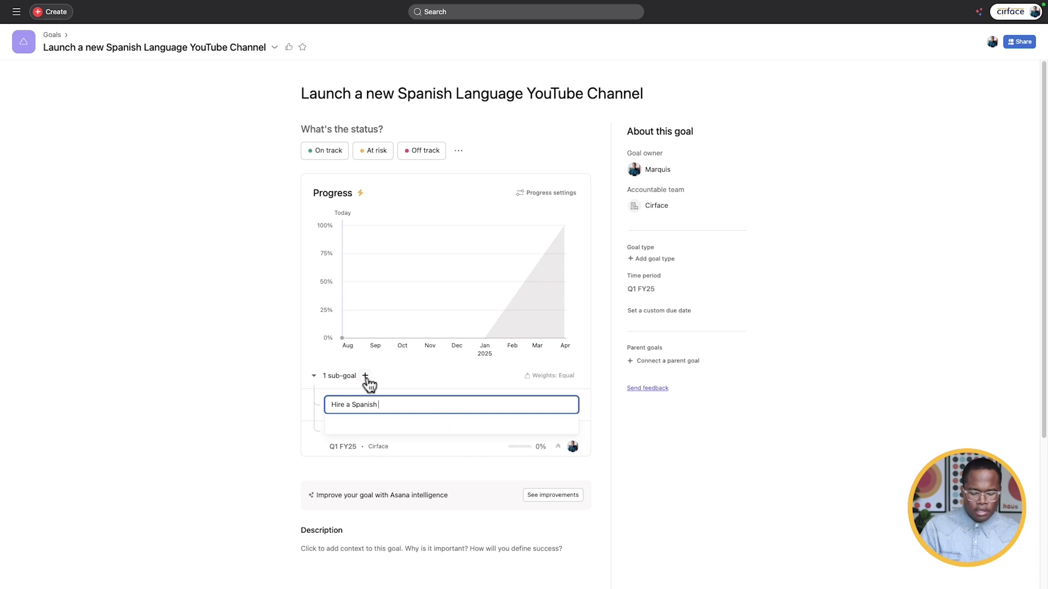
text(Translator)
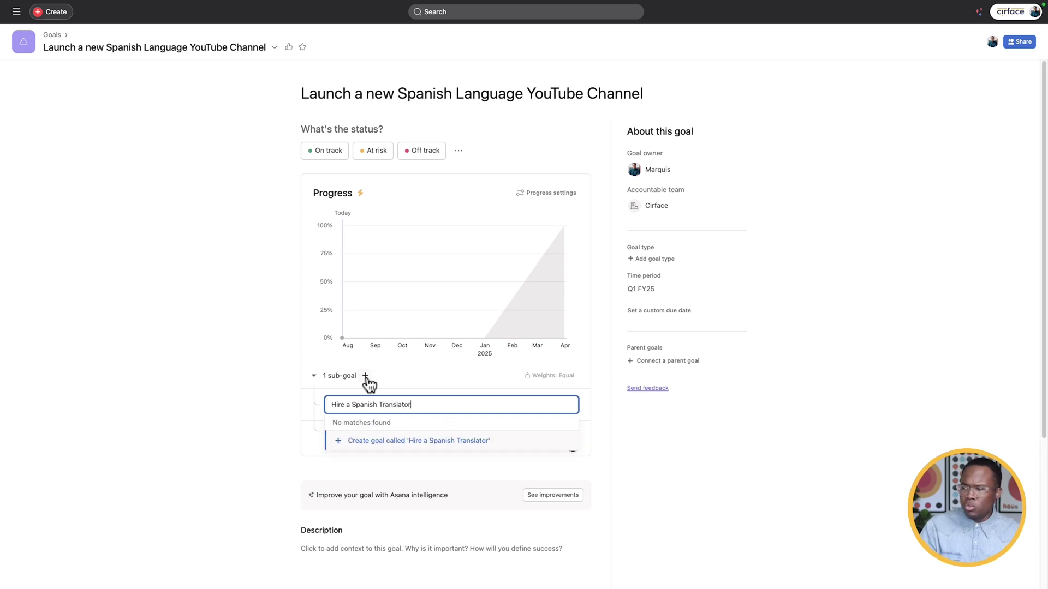
key(Return)
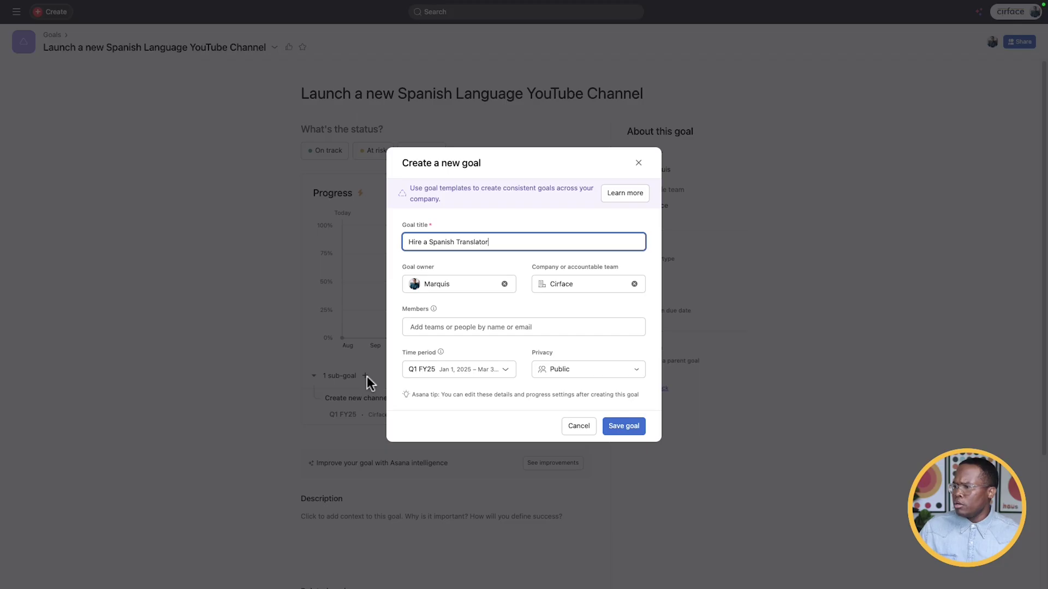
click(631, 430)
click(148, 35)
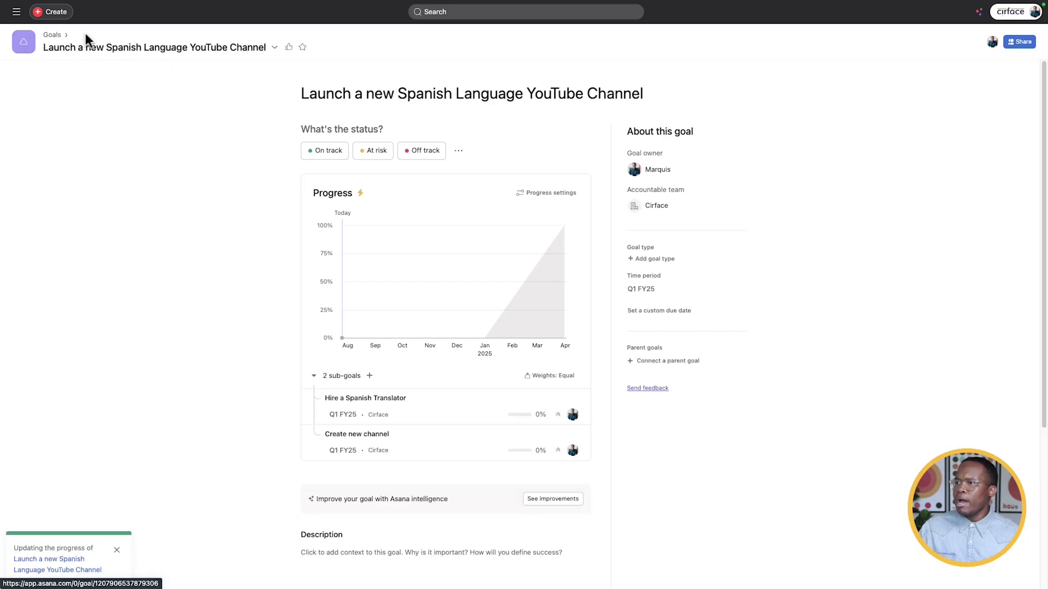
click(54, 34)
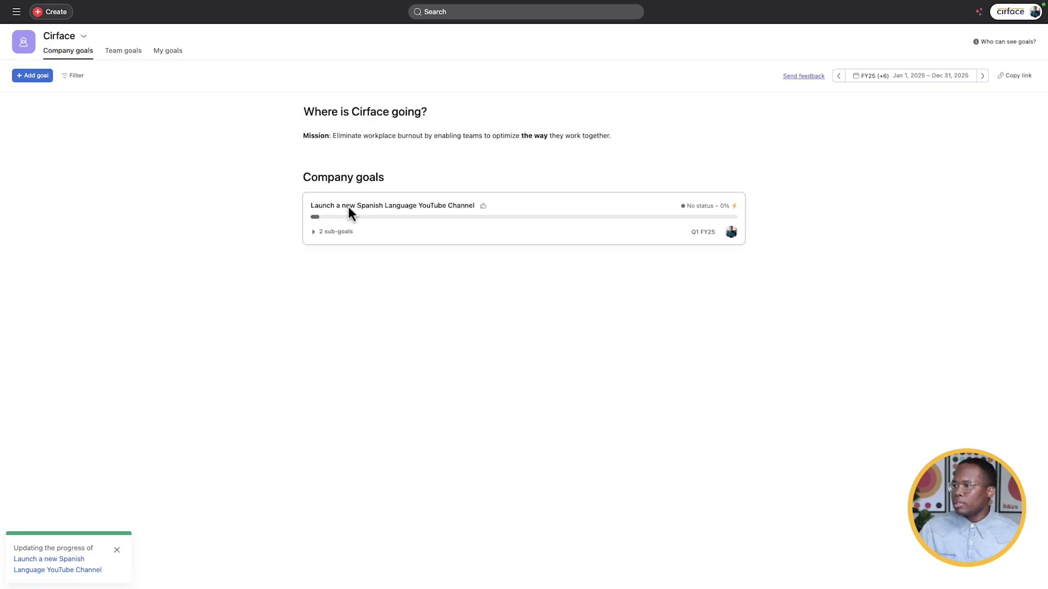
click(348, 207)
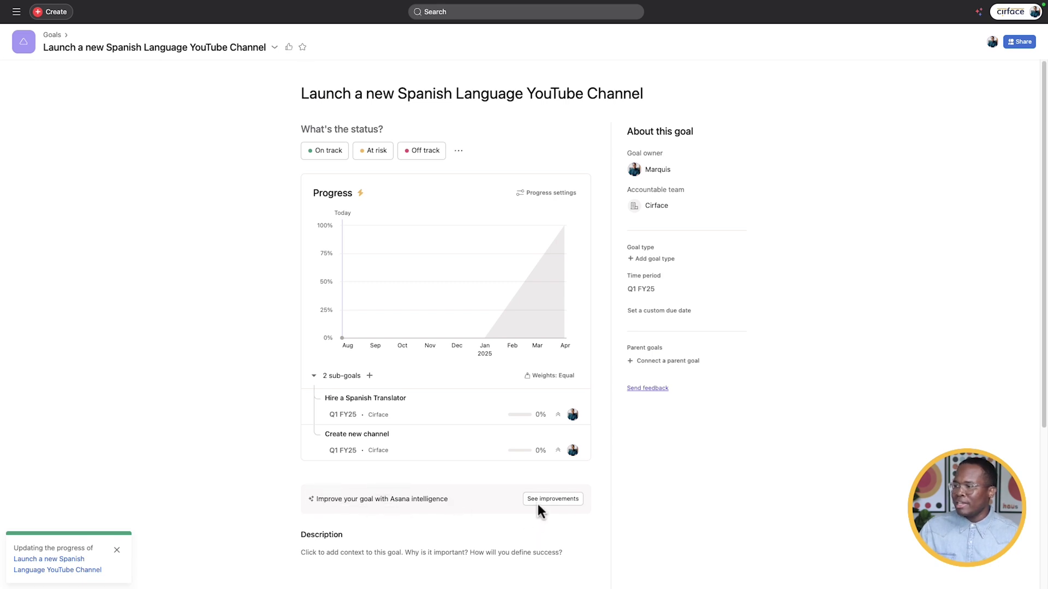
Step: Read AI suggestion 1/2 on defining success, then suggestion 2/2 with the Spanish impact summary
click(553, 500)
scroll(530, 510, down, 2)
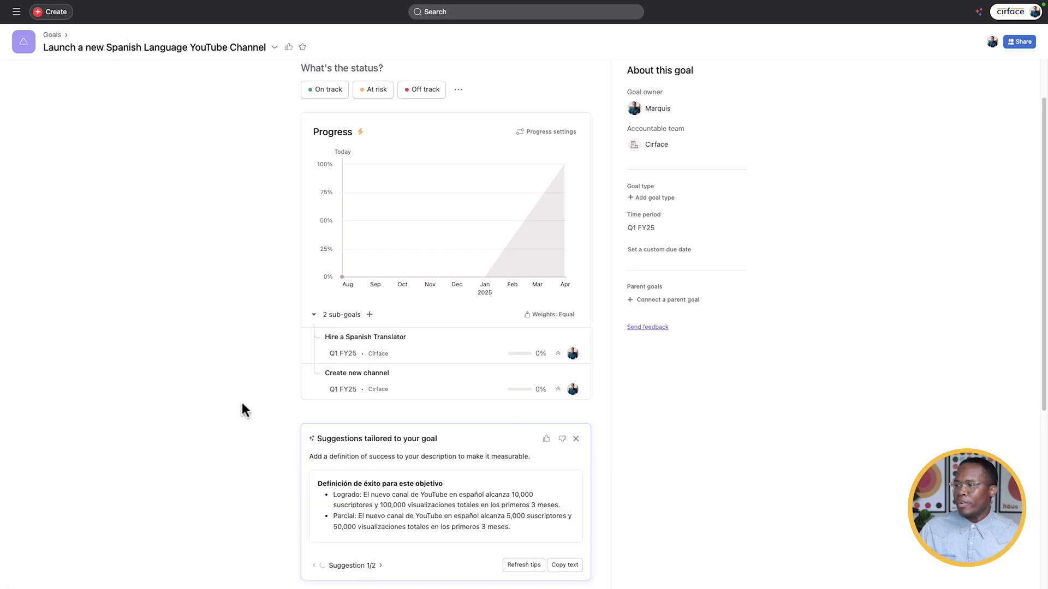
scroll(402, 446, down, 3)
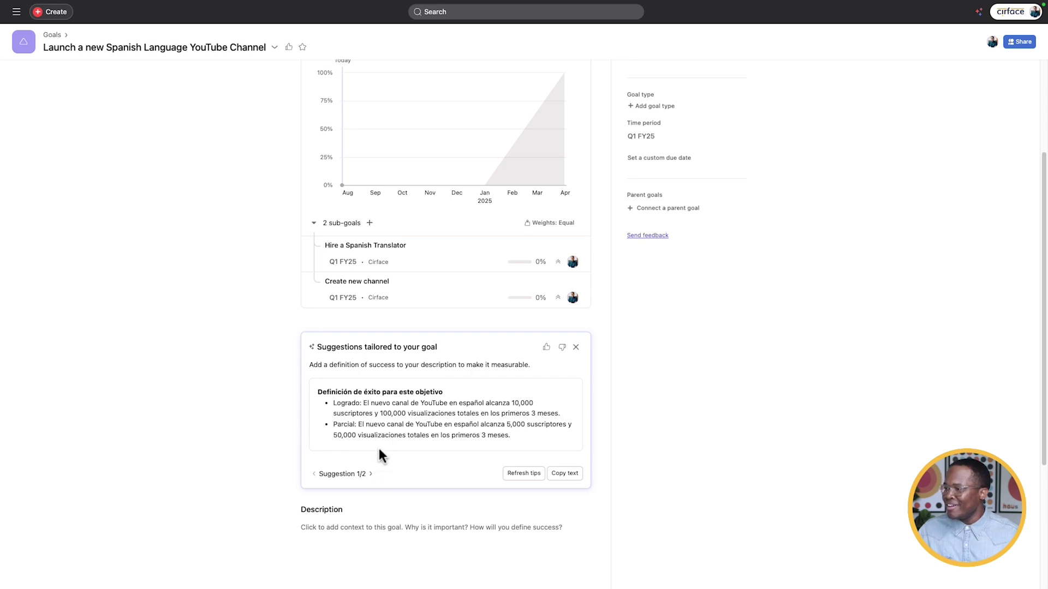
drag(333, 403, 404, 425)
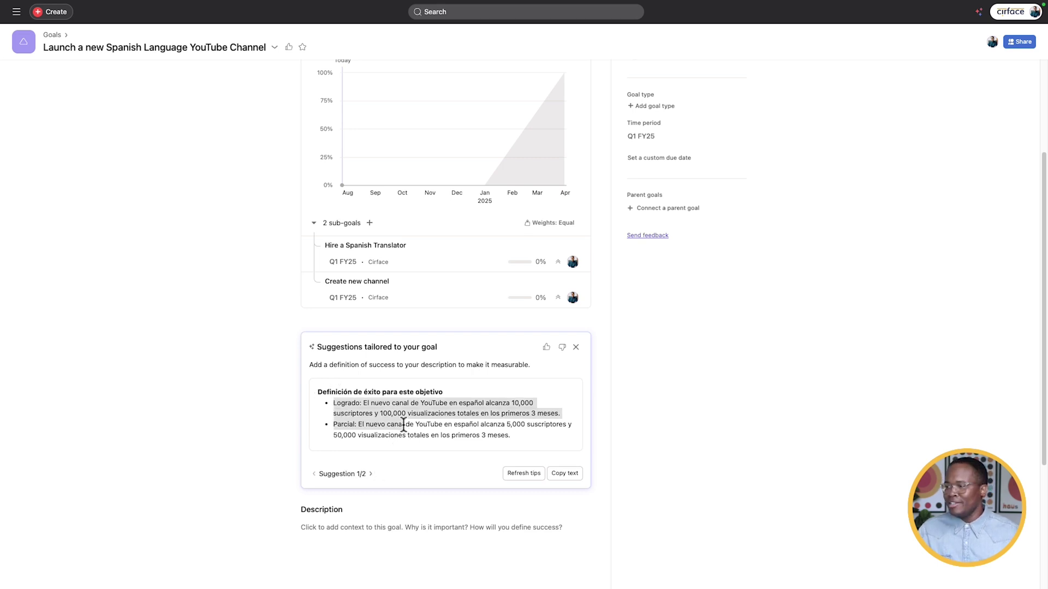
scroll(398, 421, up, 3)
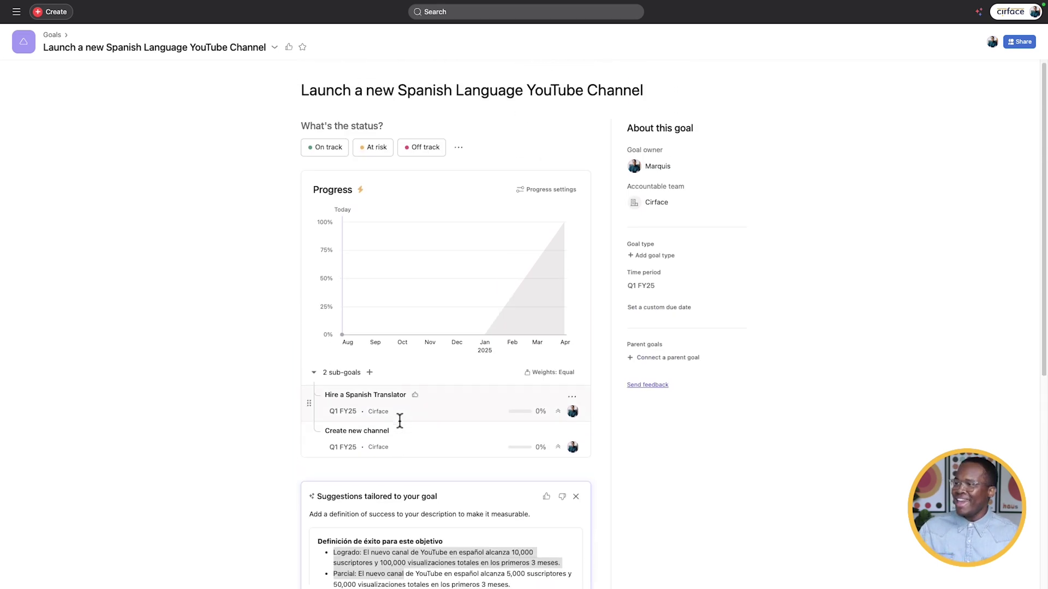
scroll(403, 429, down, 3)
click(410, 412)
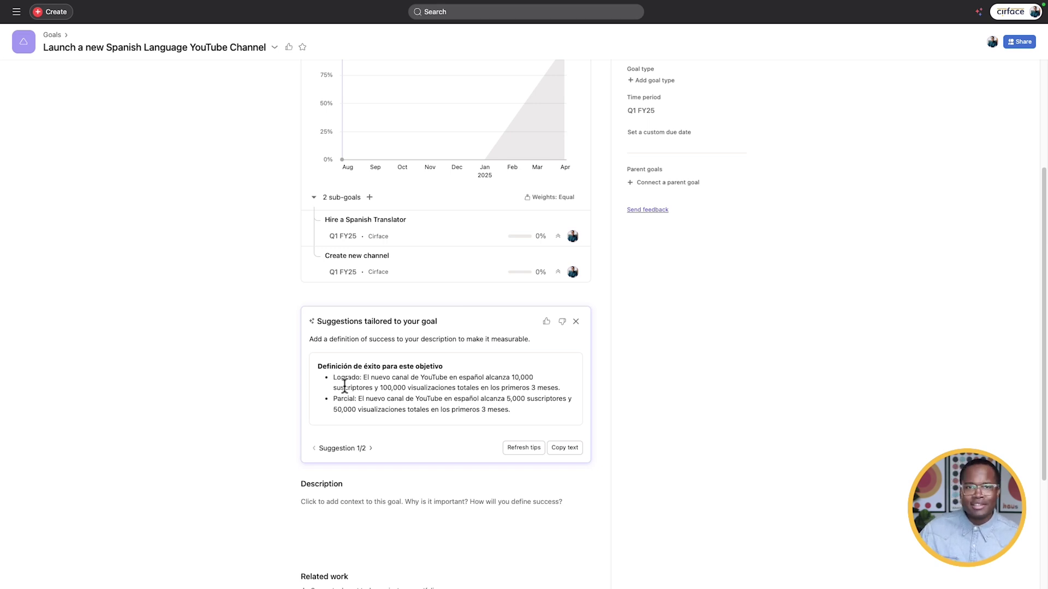
click(370, 449)
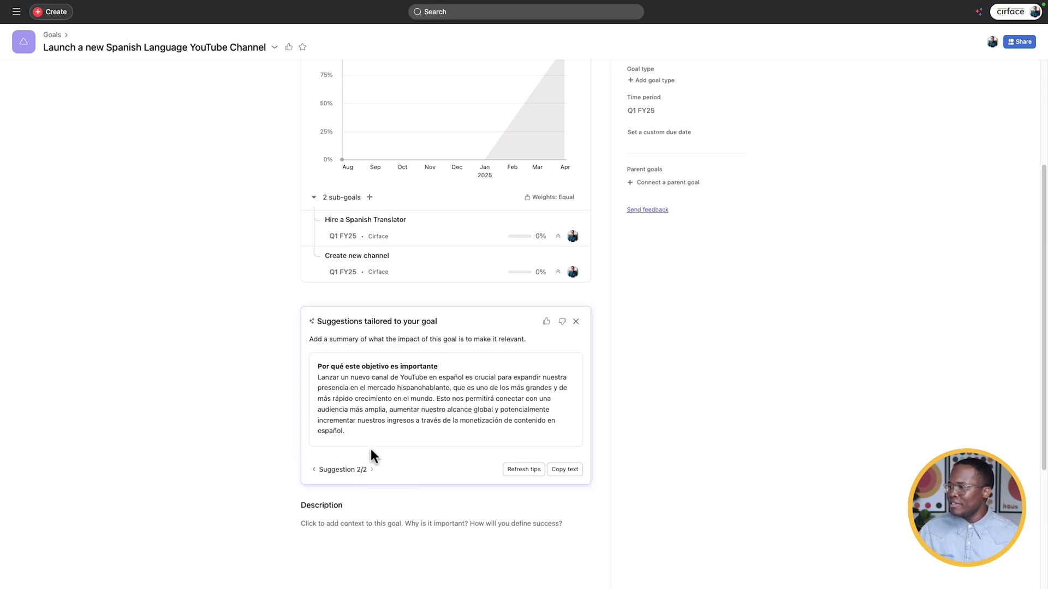
Step: Rename the goal to 'Launch a new YouTube Channel for how to fix cars'
click(576, 322)
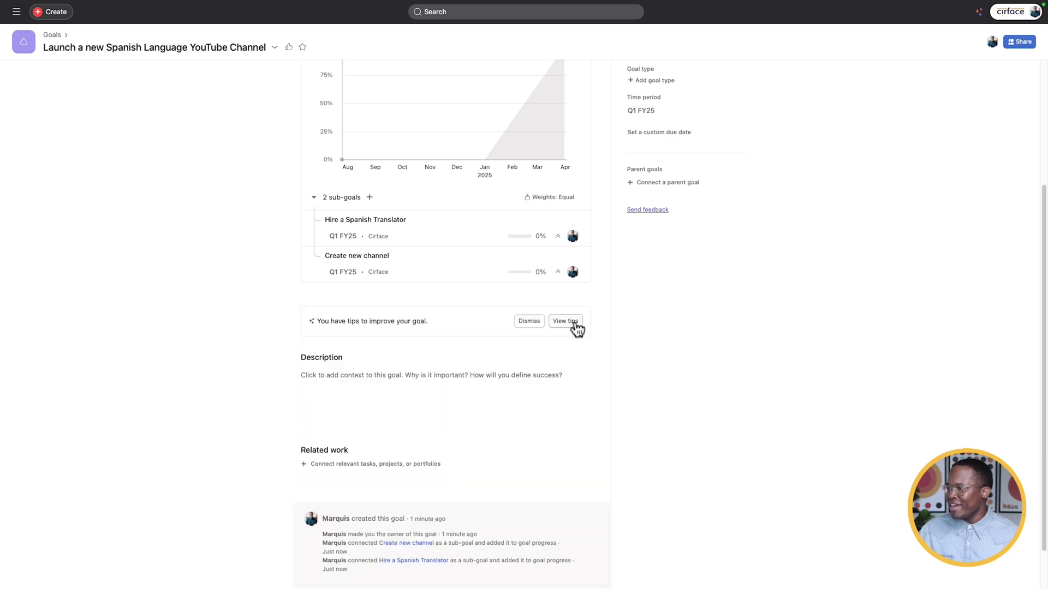
scroll(575, 328, up, 4)
double_click(428, 93)
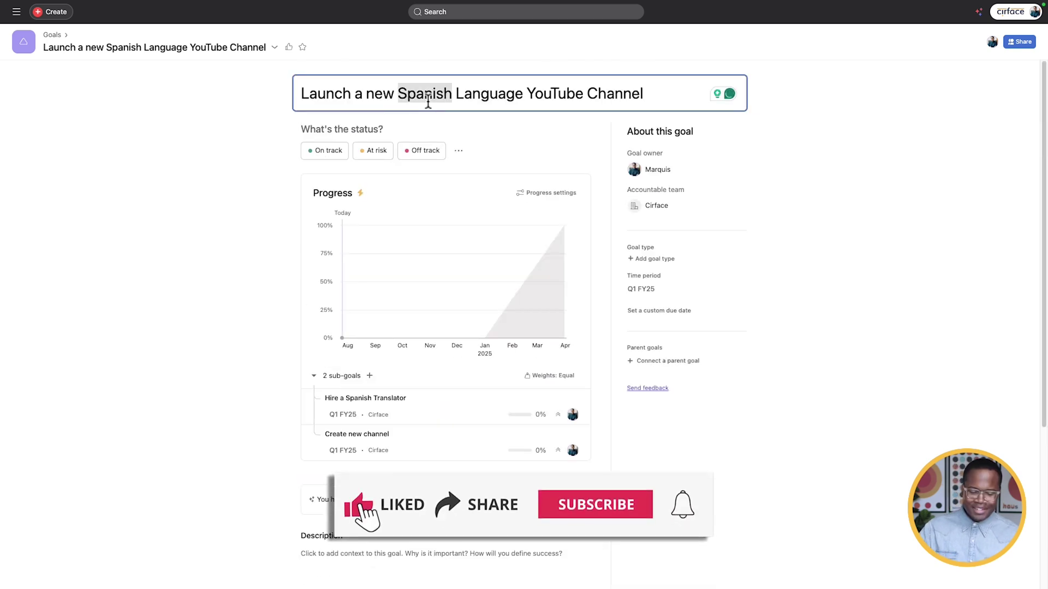
key(BackSpace)
double_click(428, 93)
key(BackSpace)
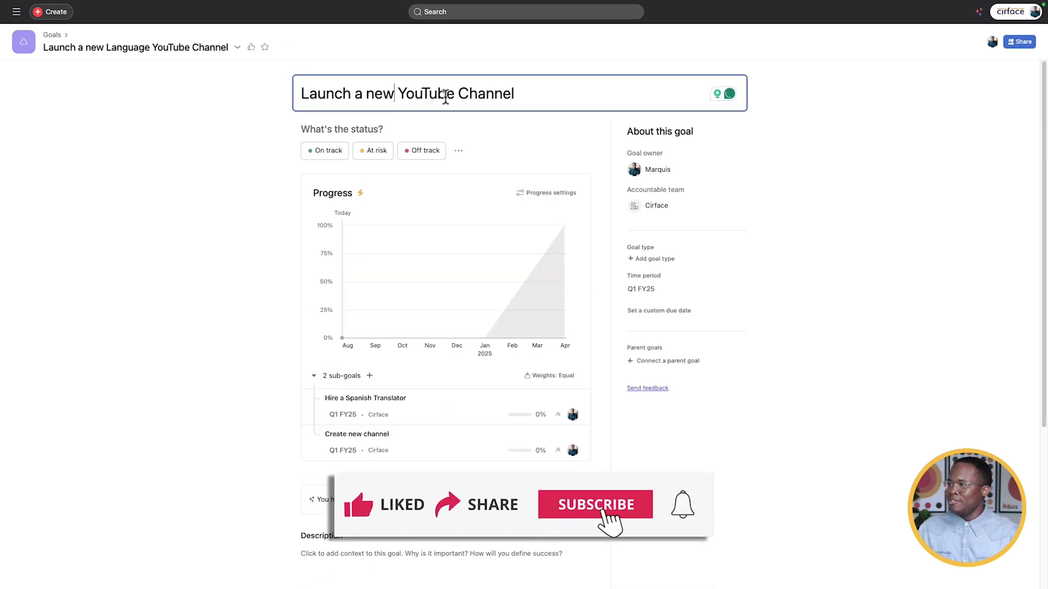
click(541, 94)
text(for how to fix cars)
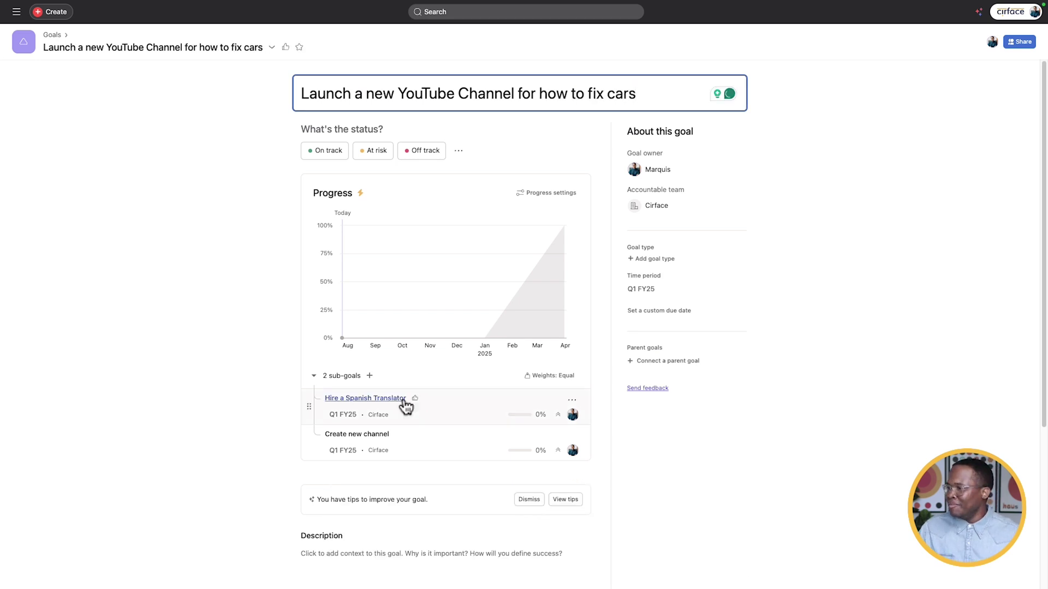
Step: Delete the 'Hire a Spanish Translator' sub-goal and dismiss the improvement tips prompt
click(575, 402)
click(365, 398)
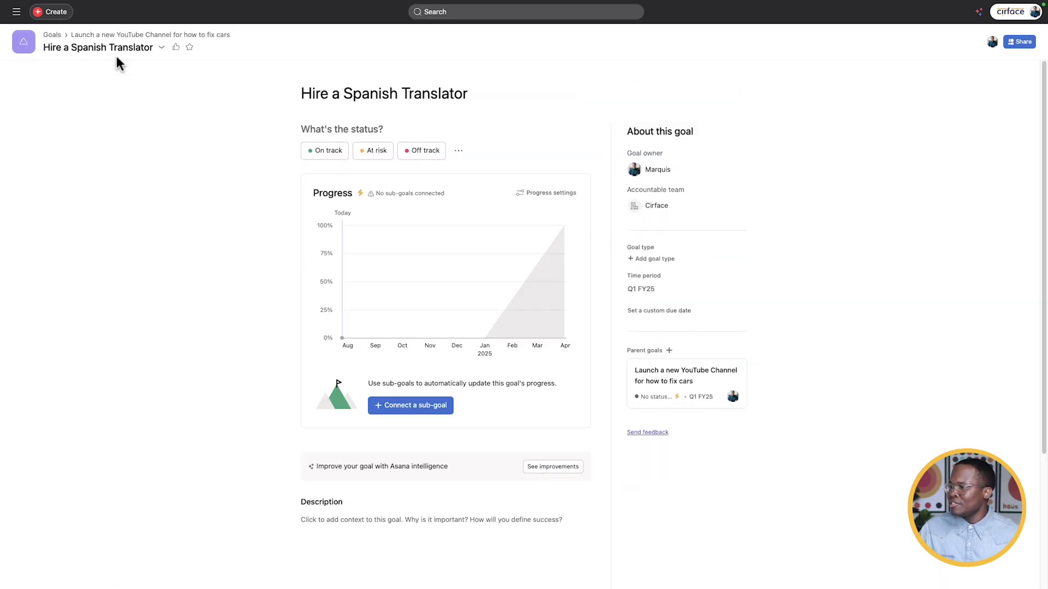
click(162, 47)
click(174, 140)
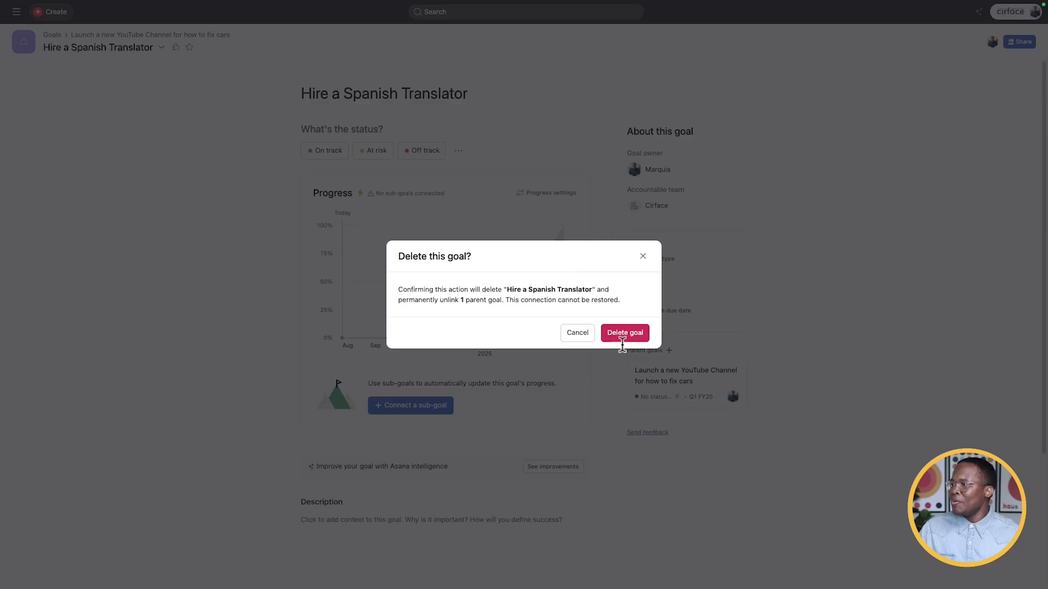
click(624, 330)
scroll(322, 316, down, 3)
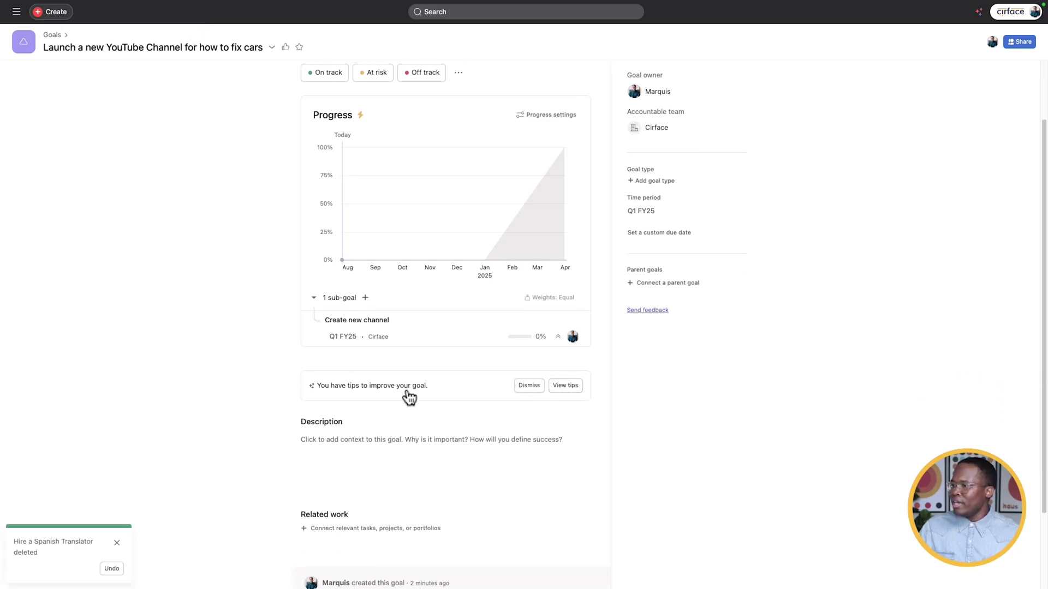
click(530, 386)
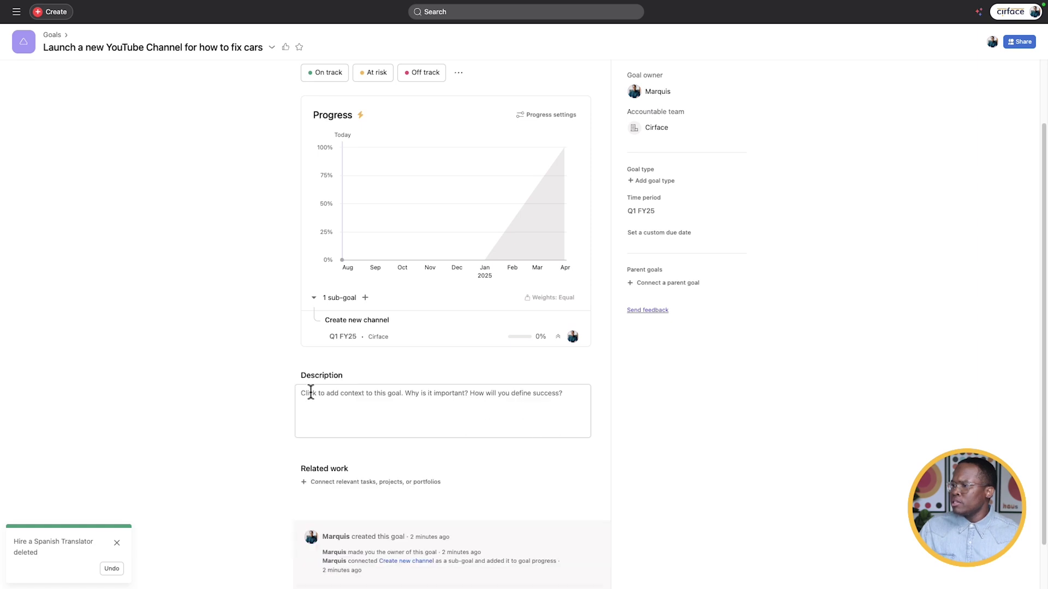
Step: Go to AI Suggestion 3/3 and apply parent goal 'Expand digital presence and customer education initiatives'
scroll(415, 447, down, 1)
scroll(561, 451, up, 4)
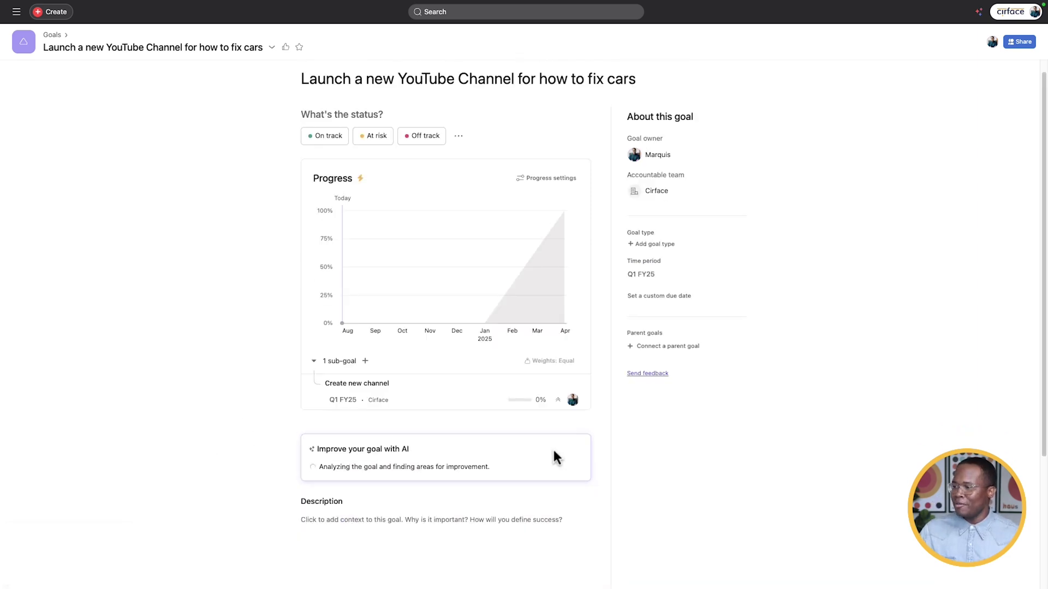
scroll(263, 457, down, 2)
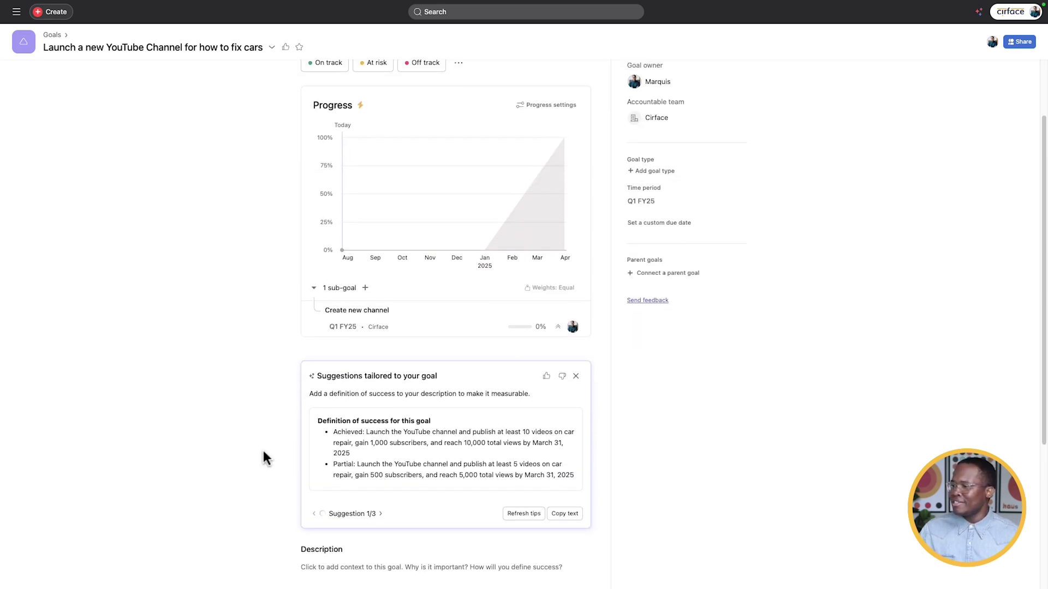
scroll(265, 457, down, 1)
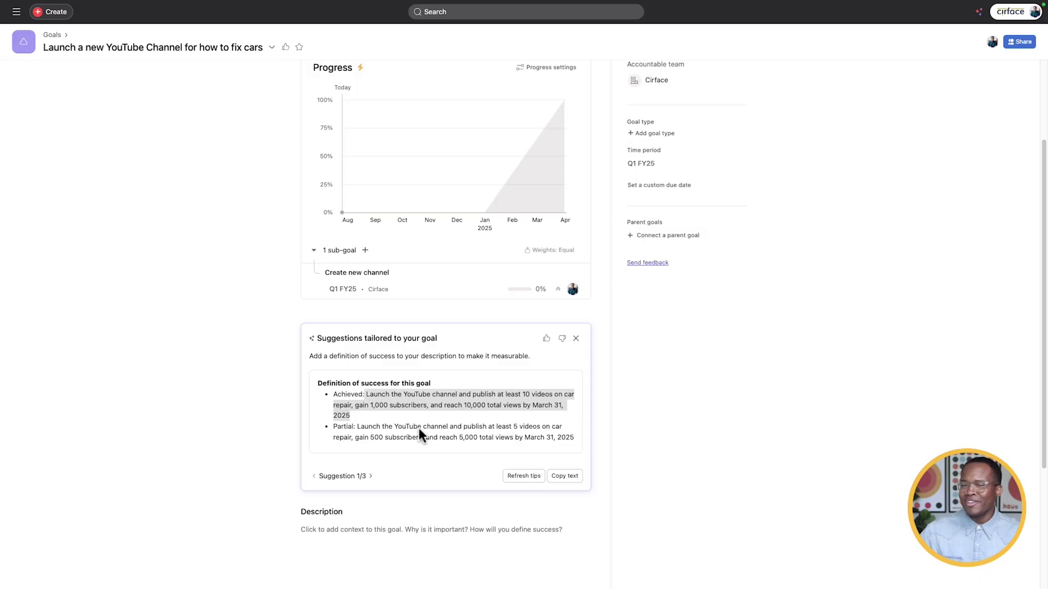
click(371, 477)
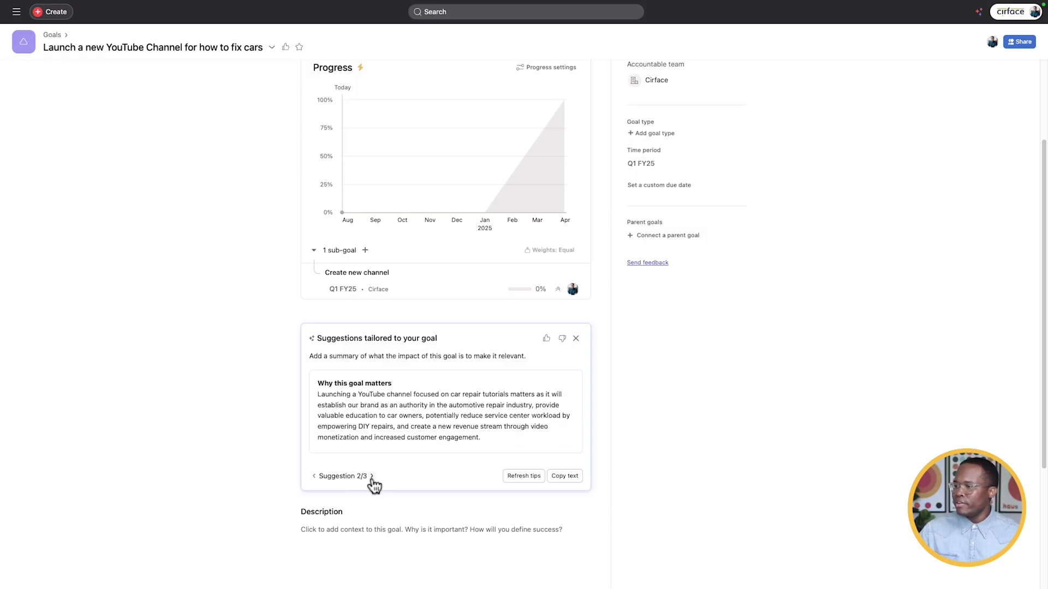
scroll(369, 414, down, 1)
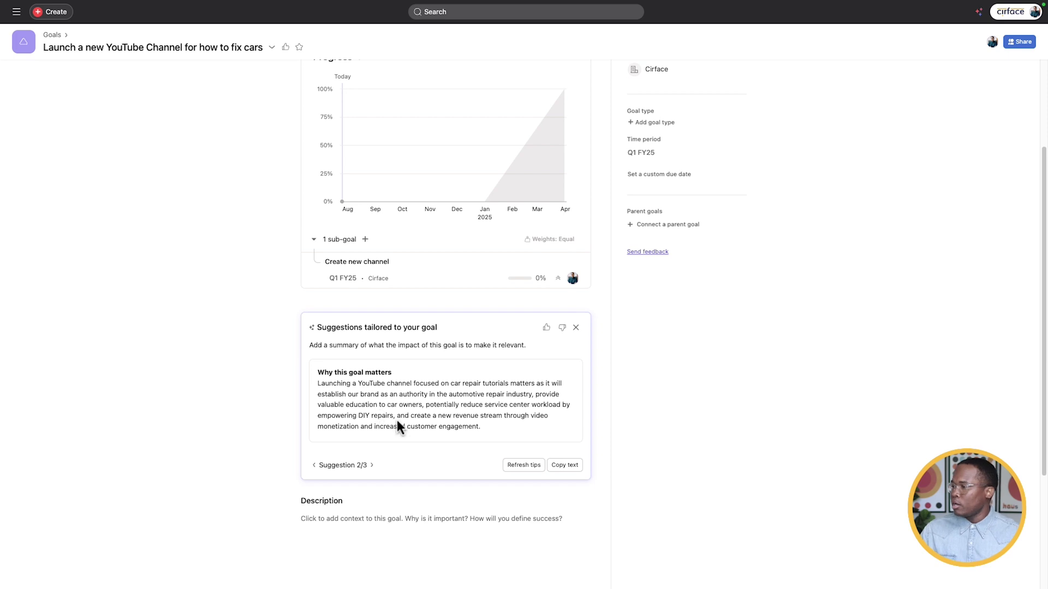
click(371, 466)
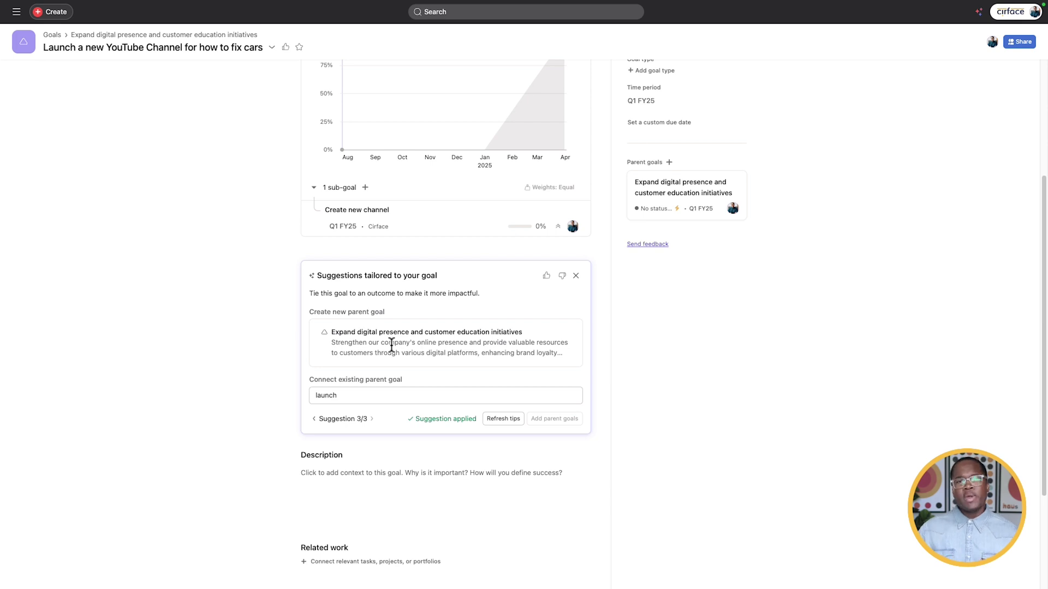
scroll(572, 464, up, 2)
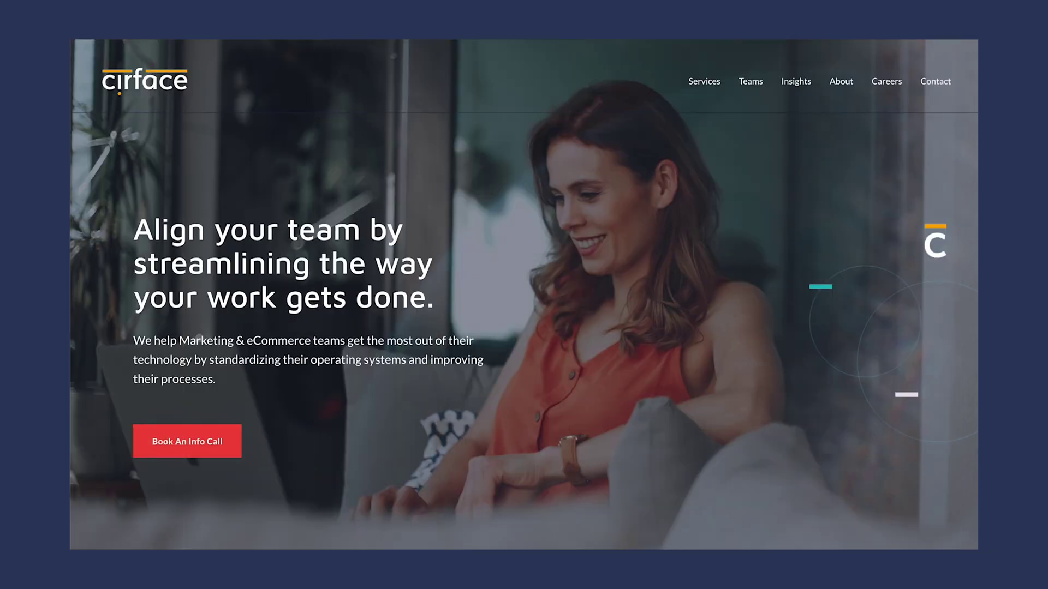
Step: Expand the navigation sidebar from the top-left menu icon beside the car-repair goal
click(197, 443)
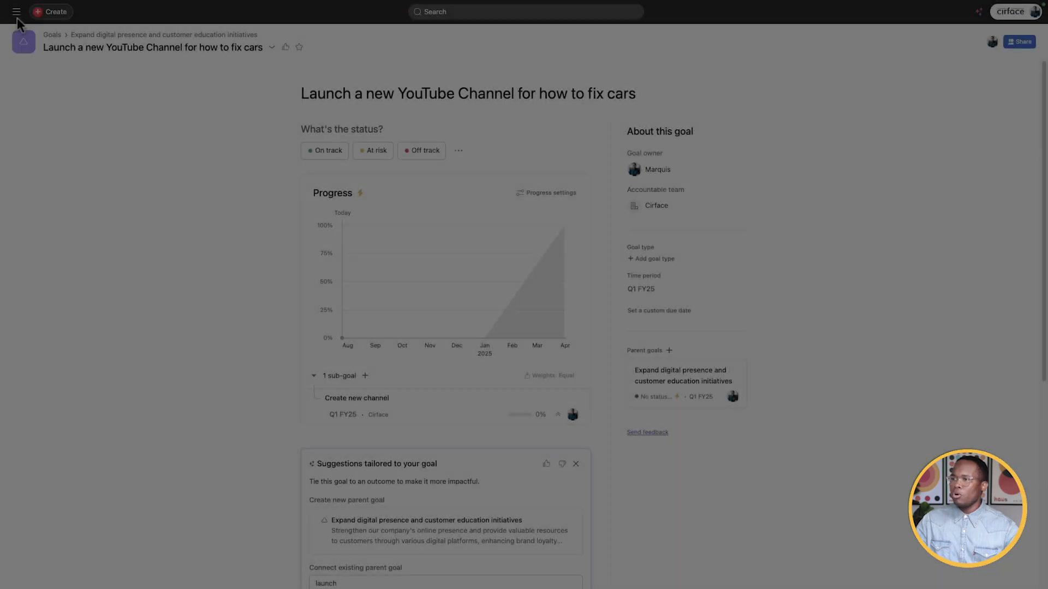
click(16, 13)
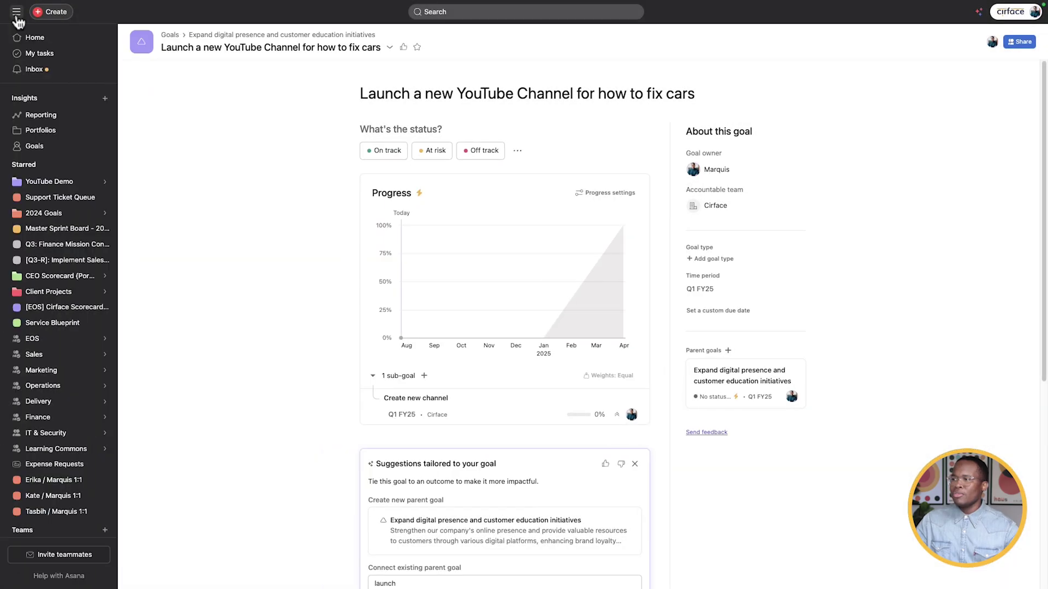
Step: Go to the YouTube Demo portfolio's Progress view and begin a 'Status update - Jul 26' draft
click(39, 132)
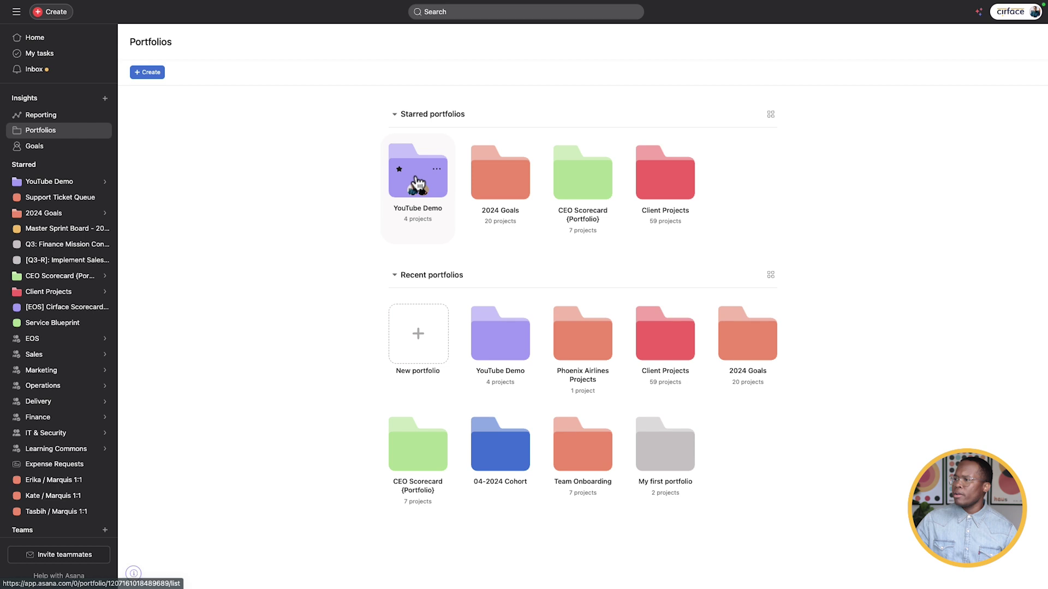
click(418, 184)
click(17, 11)
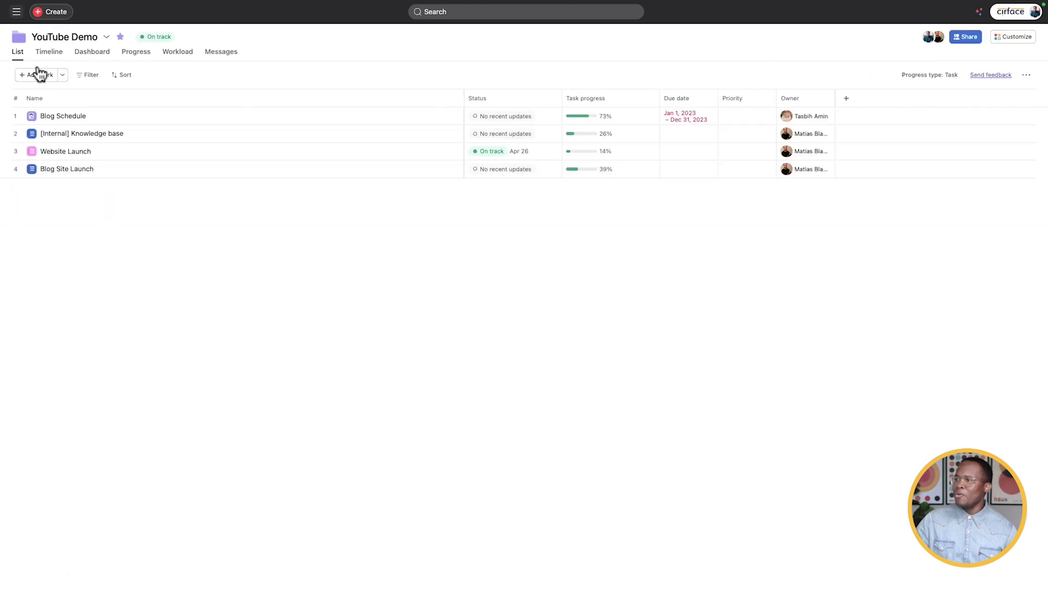
click(138, 54)
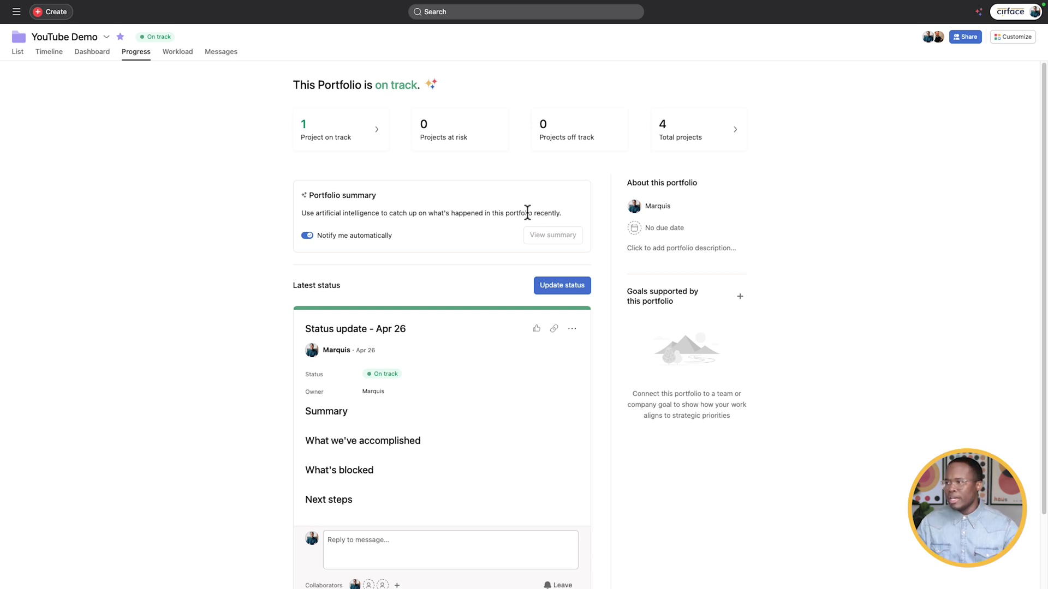
click(573, 289)
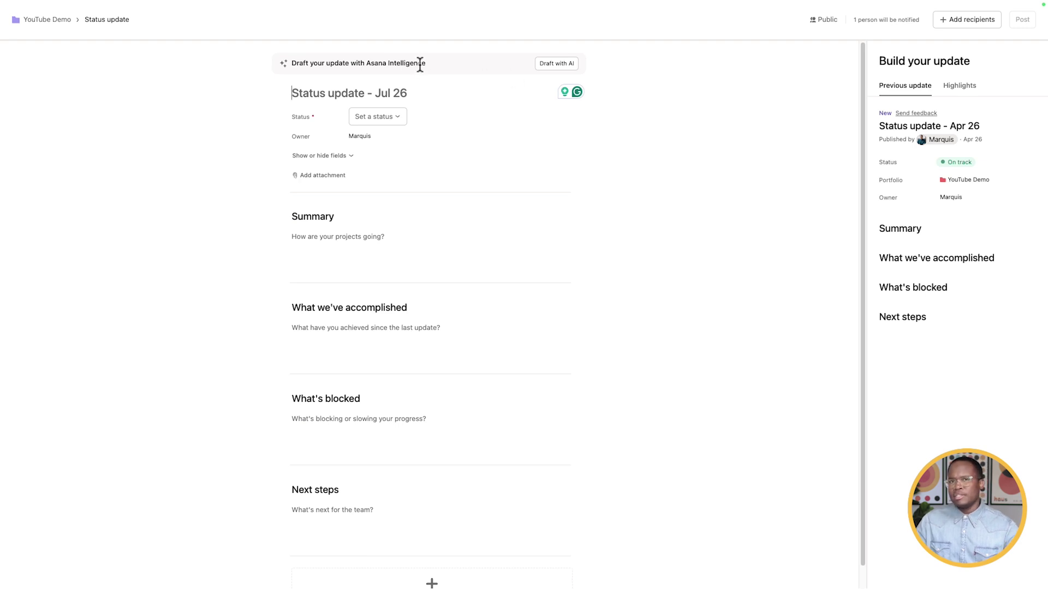
Step: Start an AI draft marked On track and insert the Executive summary structure outline
click(550, 64)
click(484, 114)
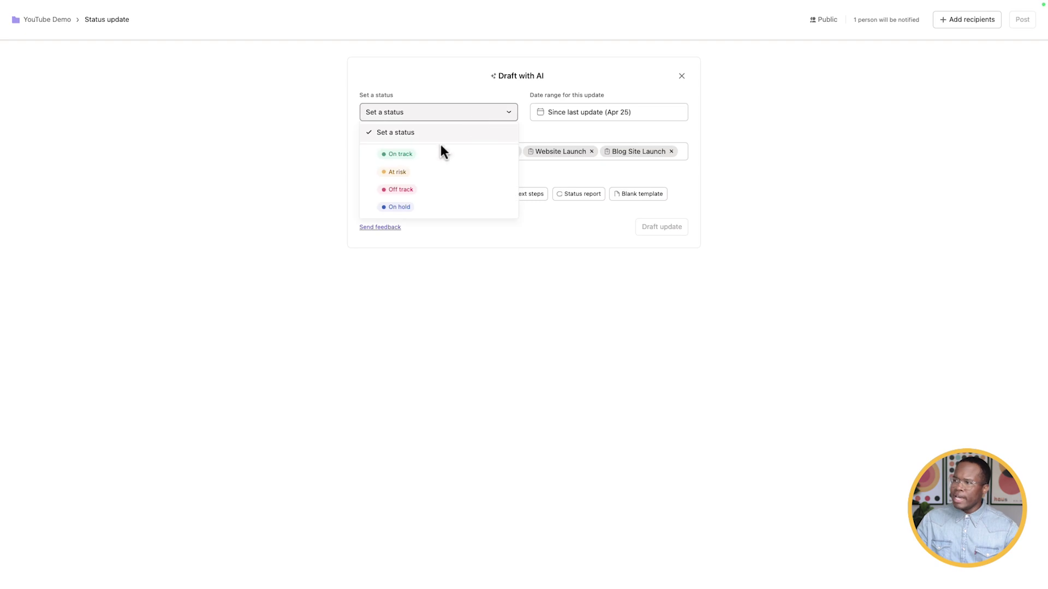
click(436, 154)
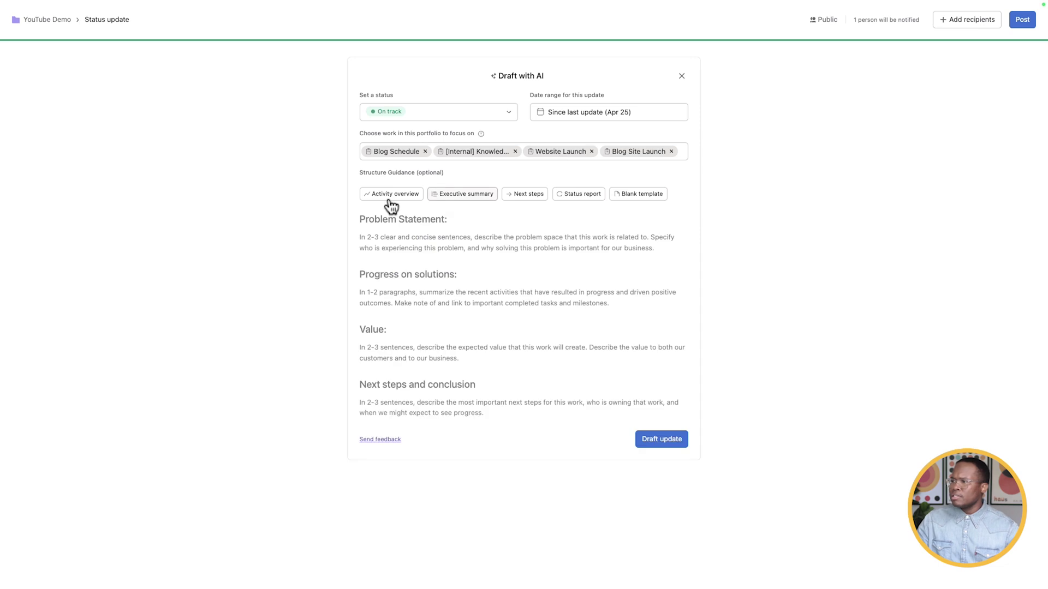
mouse_move(495, 203)
mouse_move(576, 202)
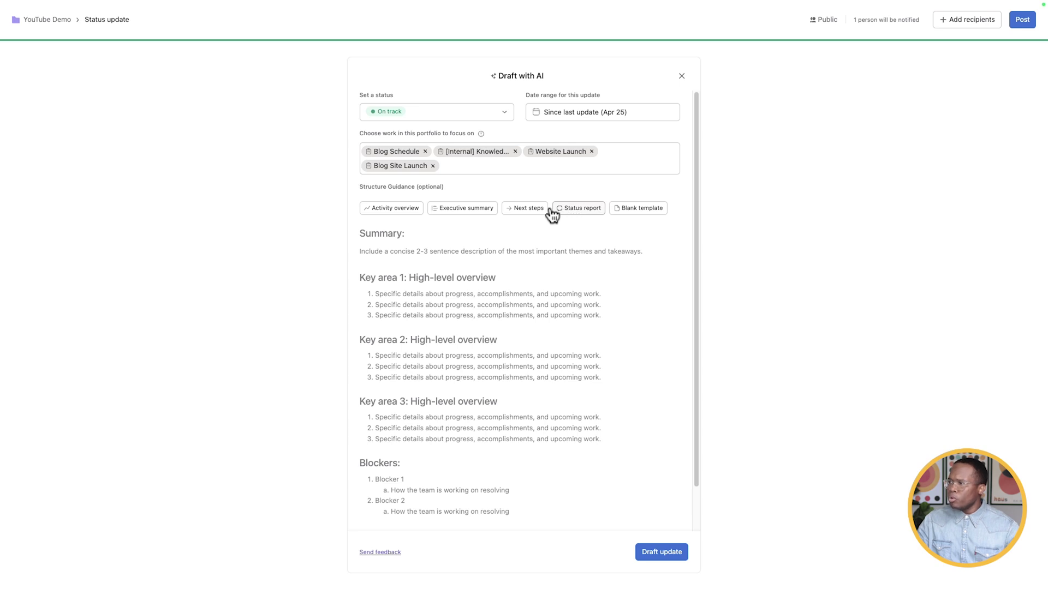
click(487, 198)
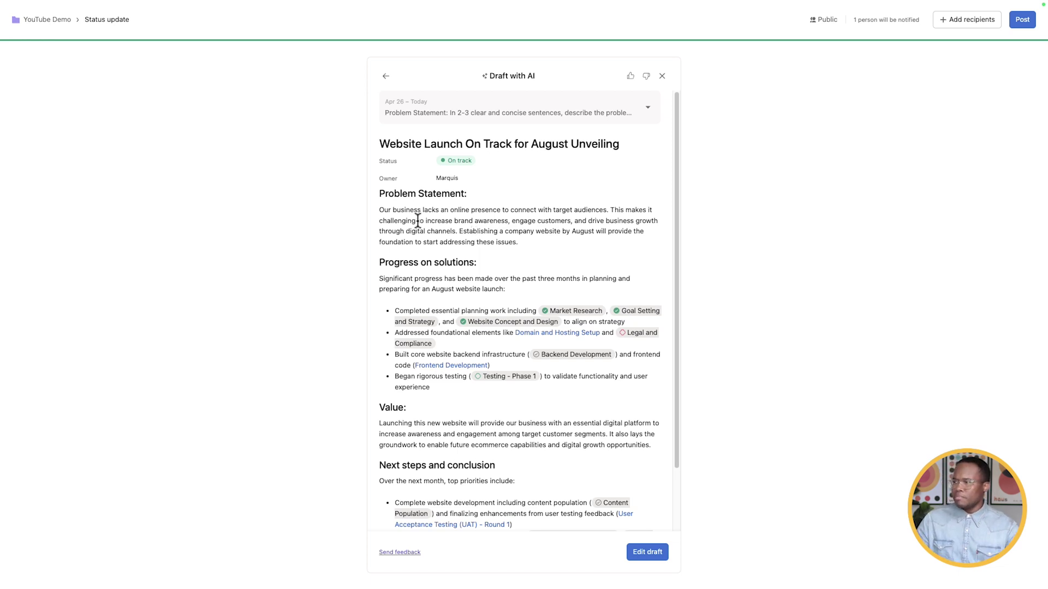
Step: Review the generated Problem Statement and Progress on solutions sections of the AI draft
drag(383, 211, 459, 224)
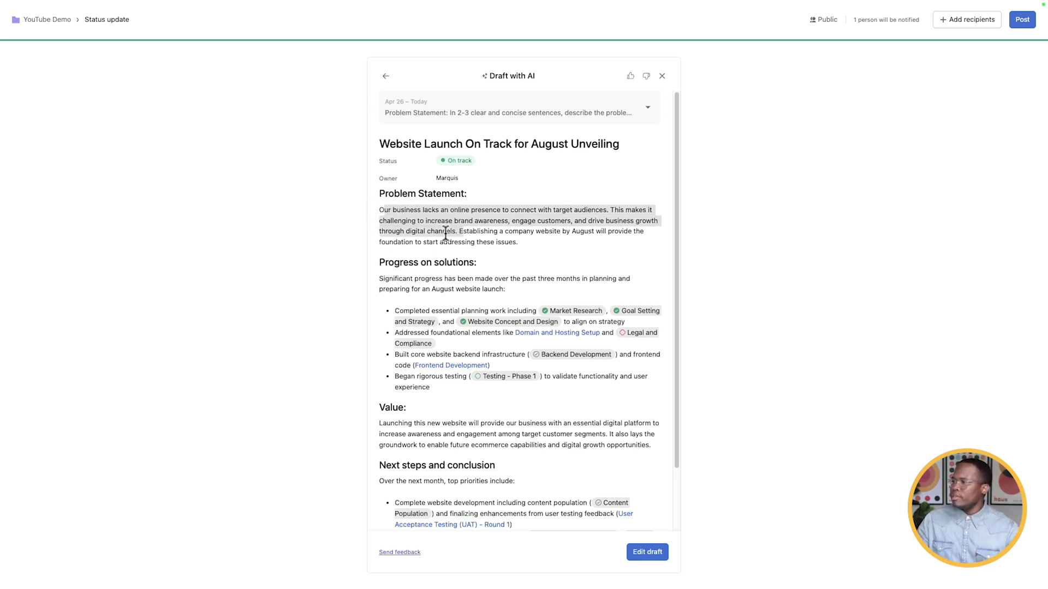
click(423, 222)
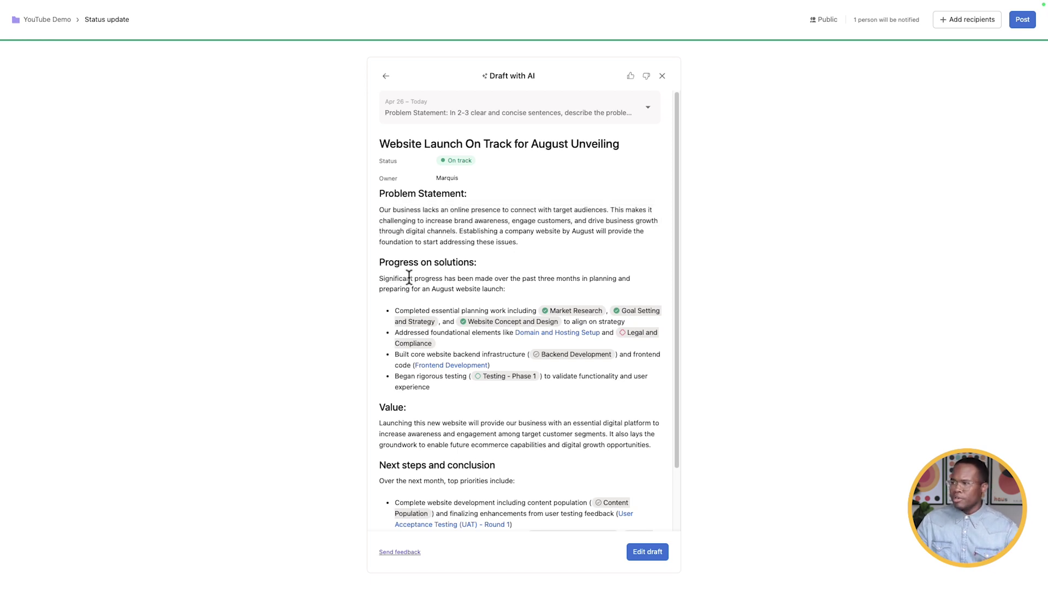
drag(386, 279, 447, 371)
scroll(447, 369, down, 3)
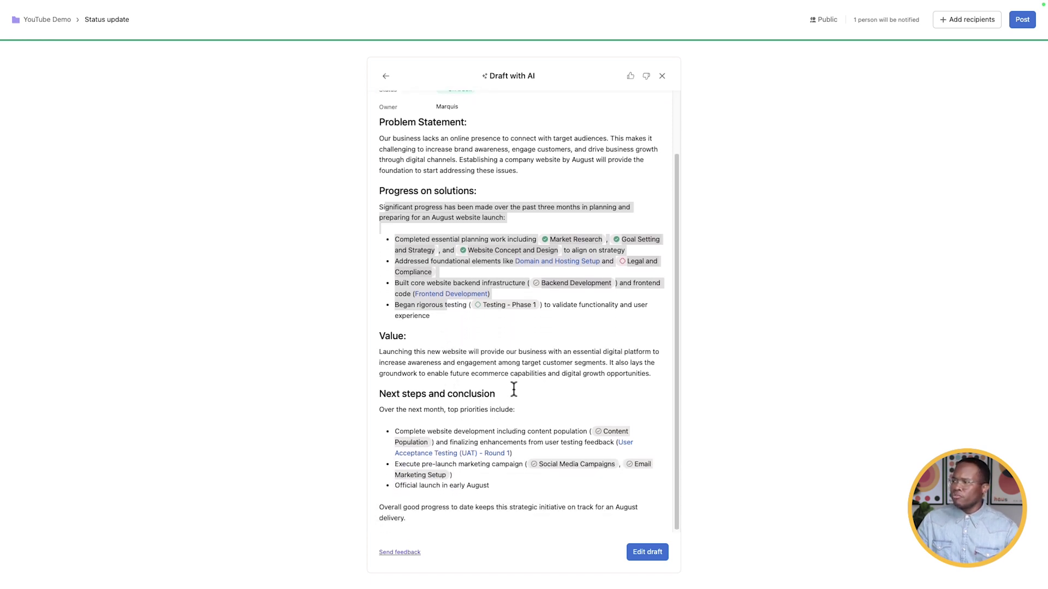
Step: Post the Jul 26 status update and bring up the portfolio's Export > PDF summary settings
click(1023, 21)
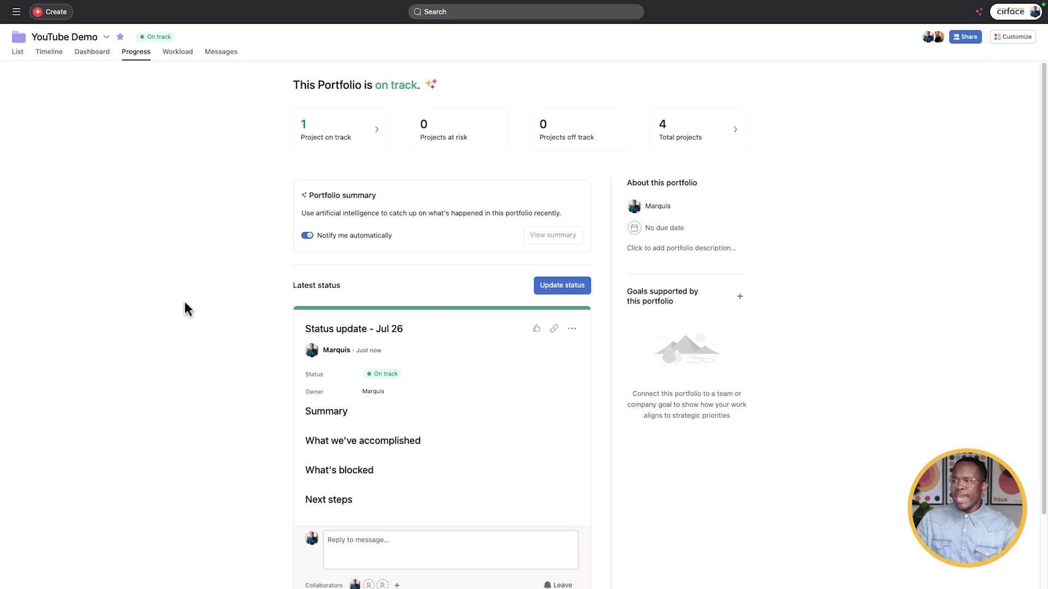
click(107, 37)
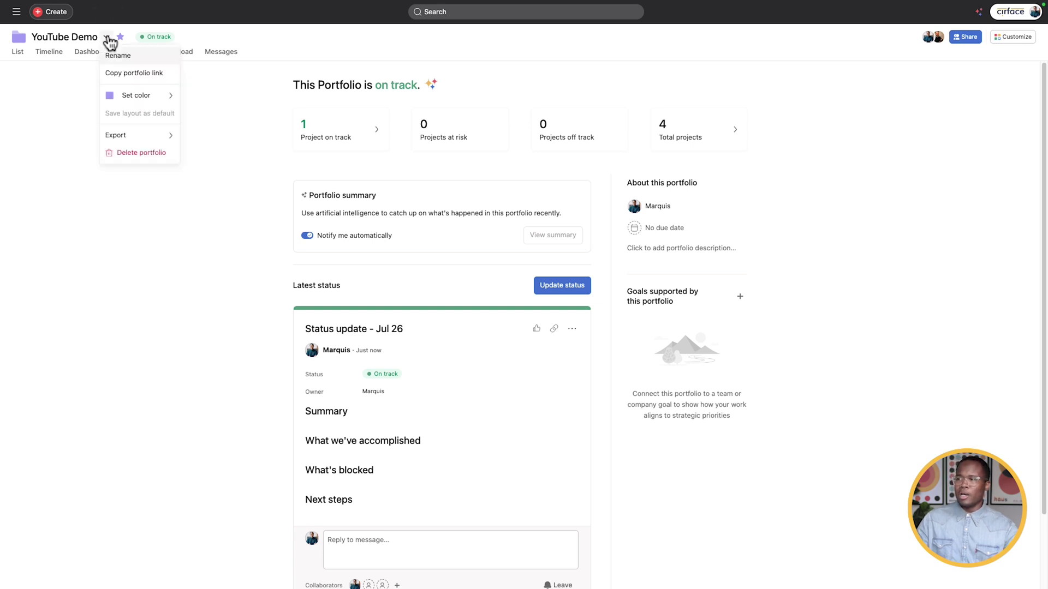
mouse_move(139, 139)
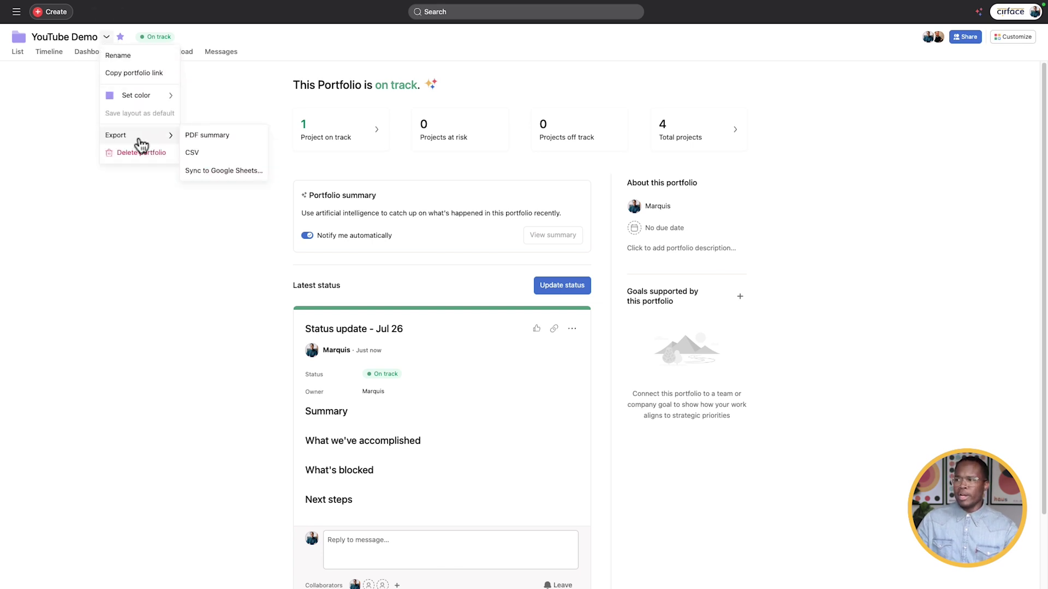
click(218, 144)
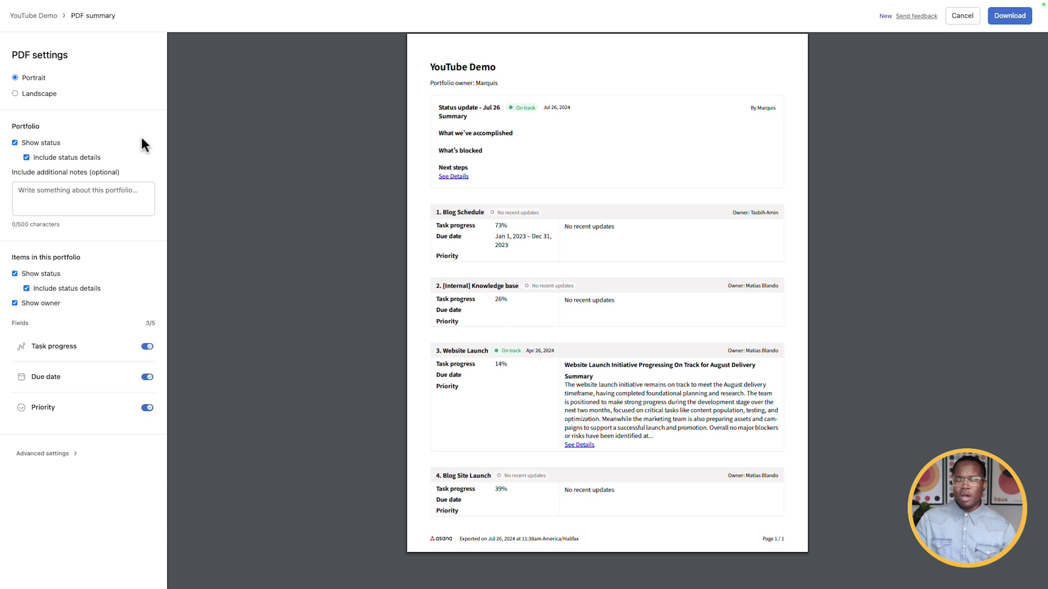
click(34, 95)
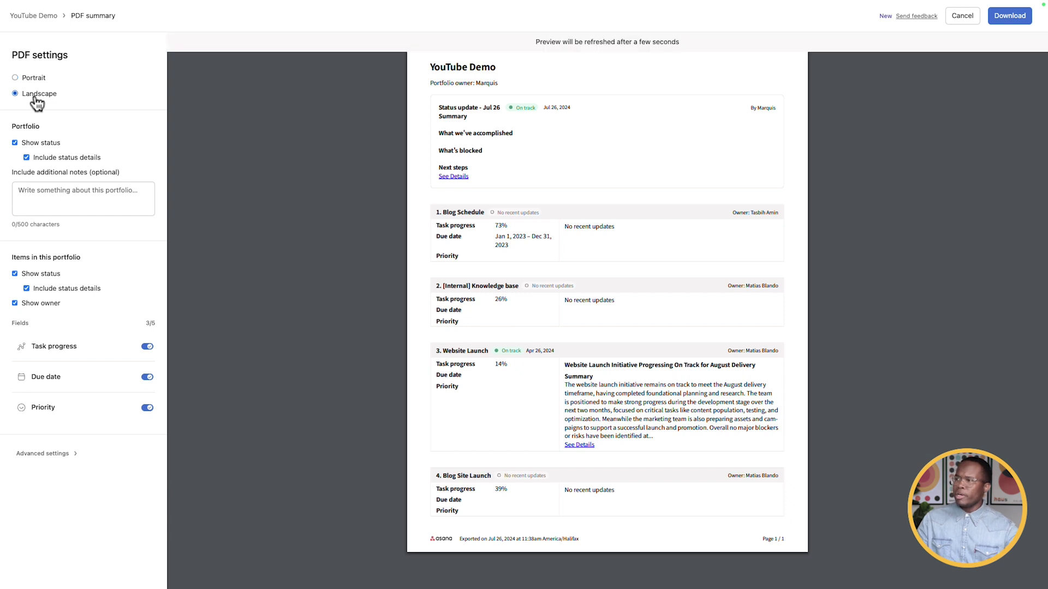
scroll(491, 281, down, 5)
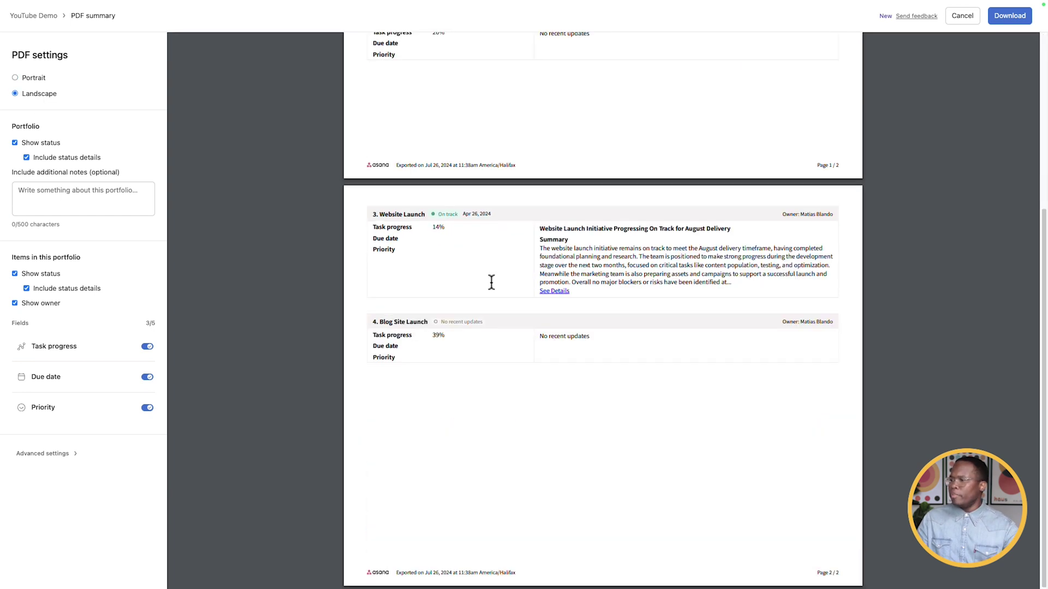
scroll(492, 280, up, 5)
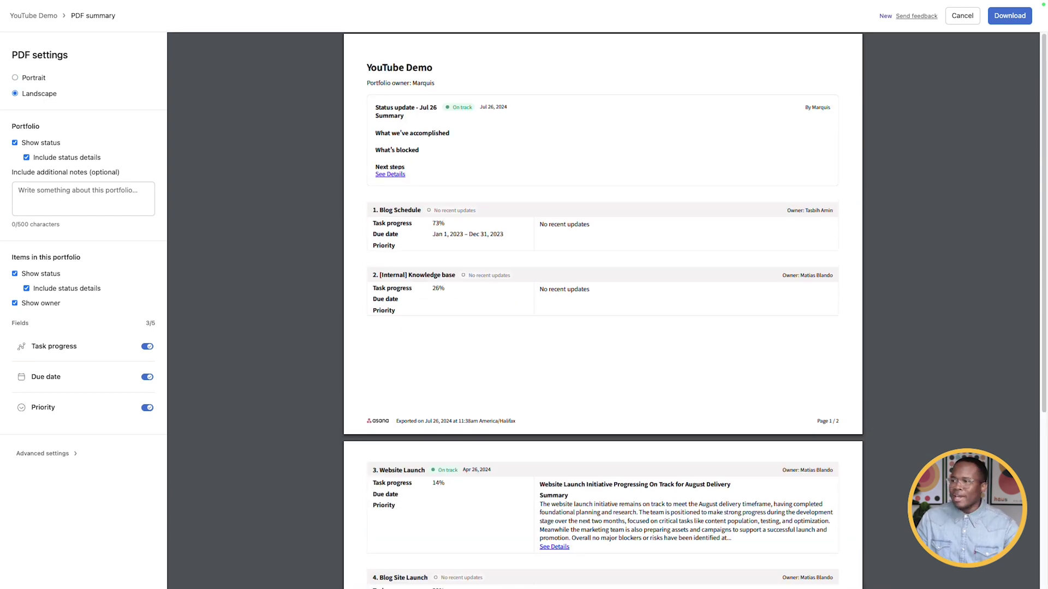
click(33, 82)
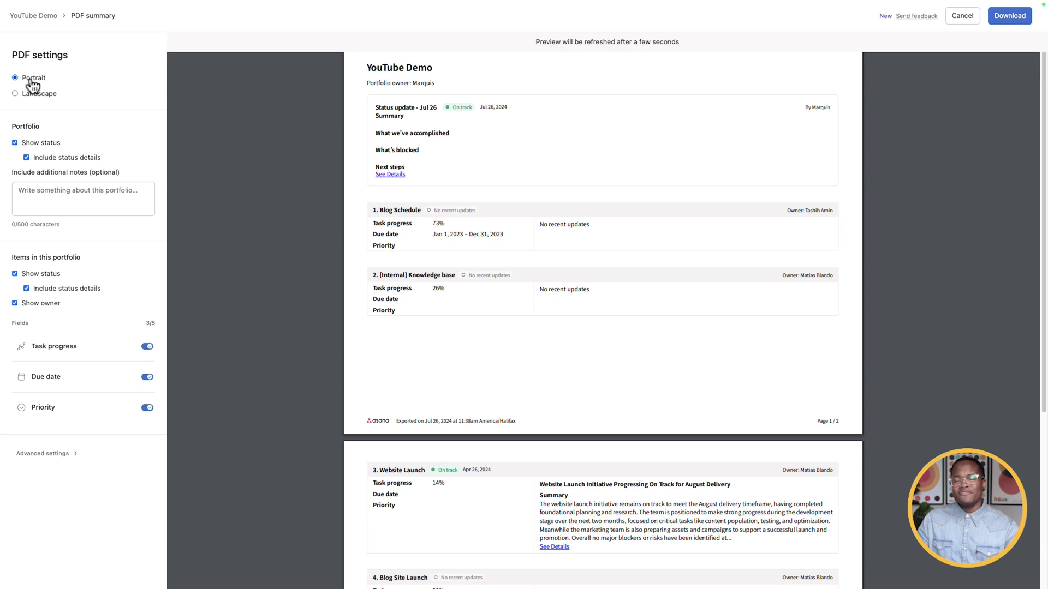
click(37, 144)
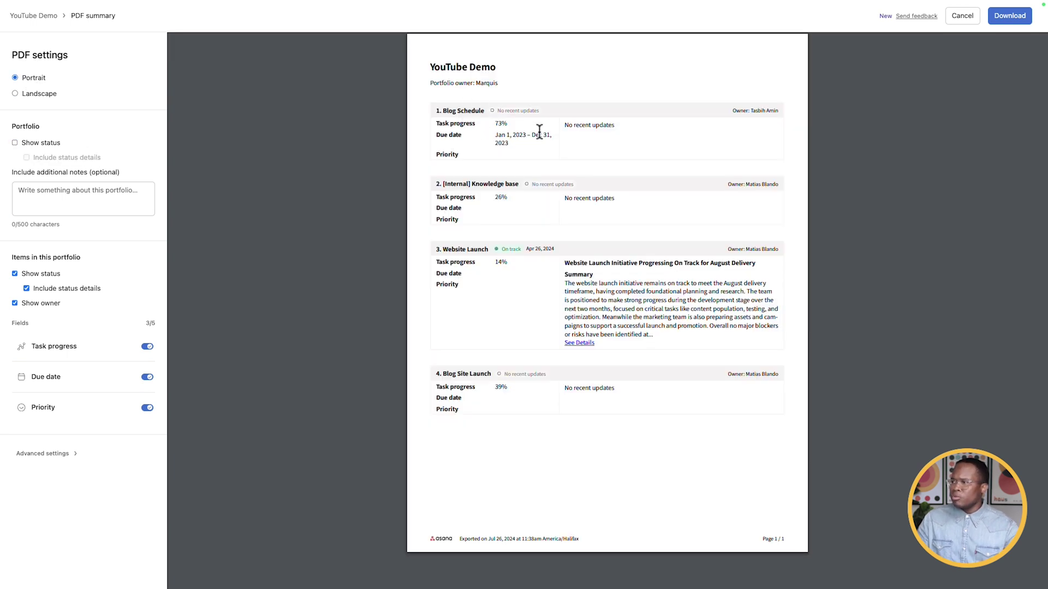
click(14, 143)
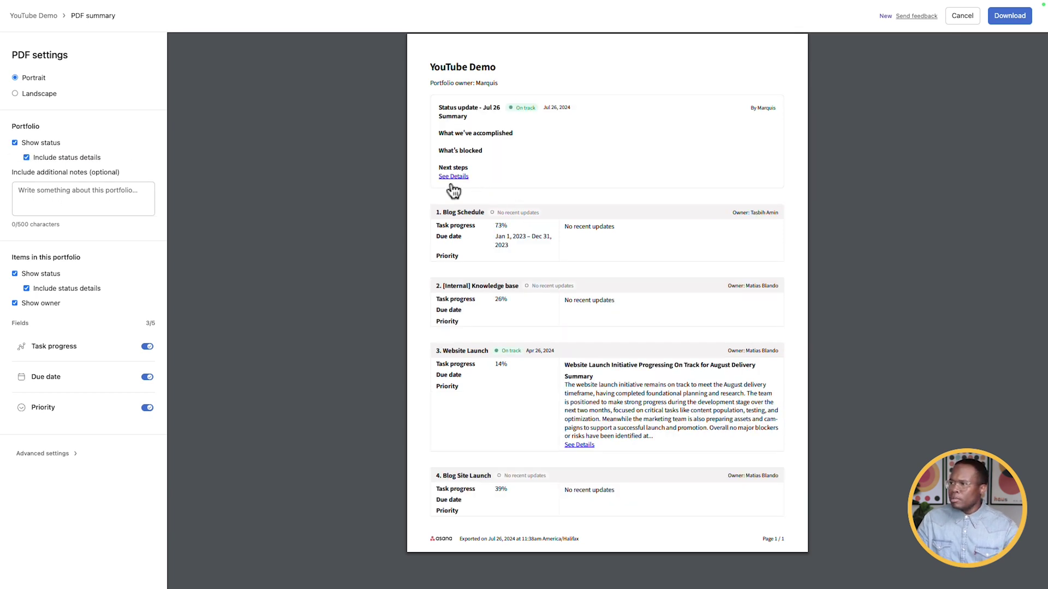
Step: Add the note 'Something about this portfolio.' to the PDF summary
click(65, 201)
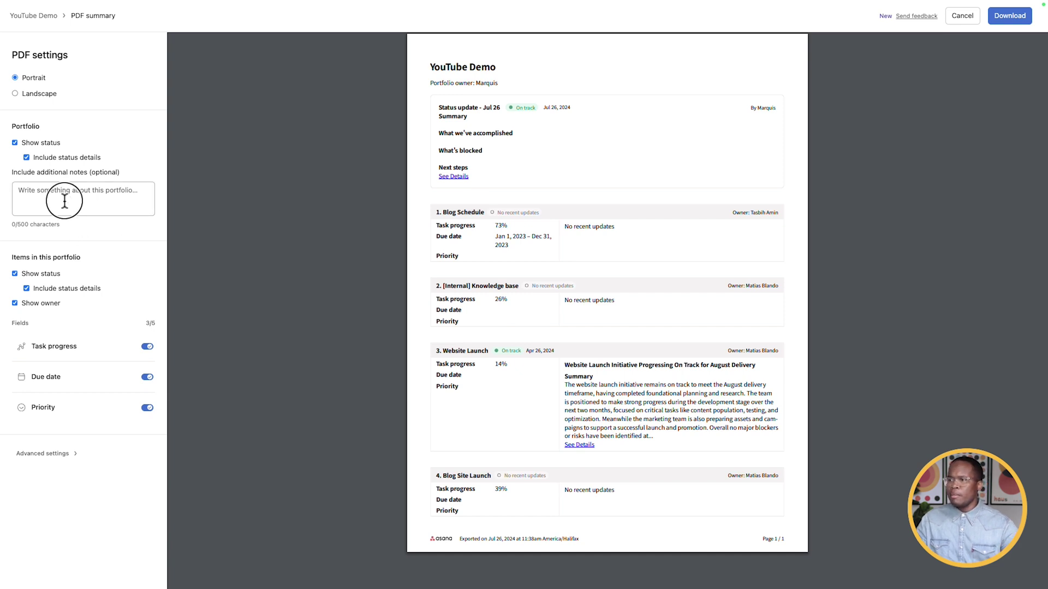
text(Something about this portfolio)
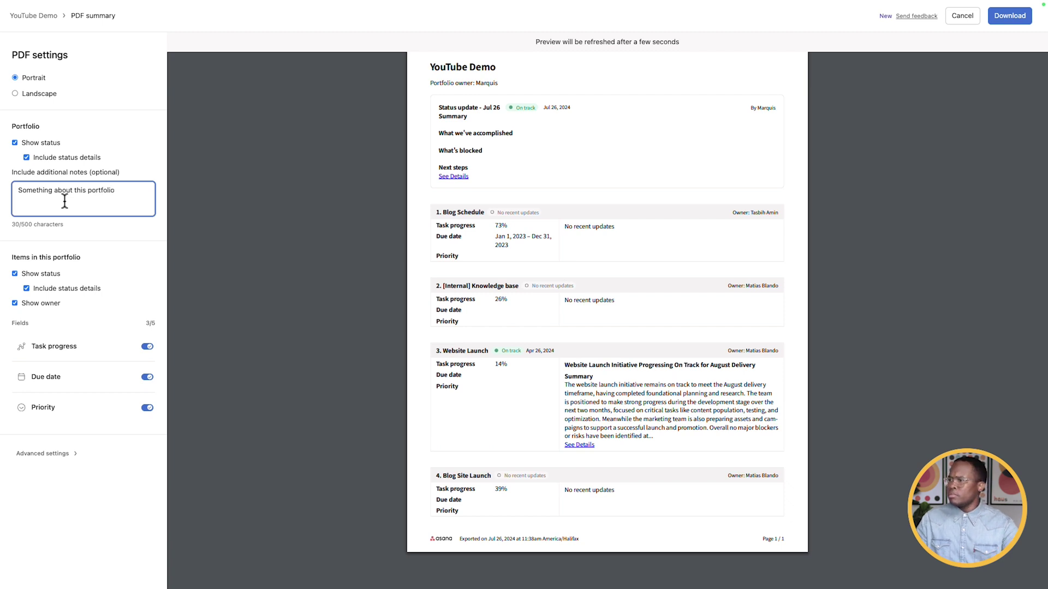
text(.)
click(161, 236)
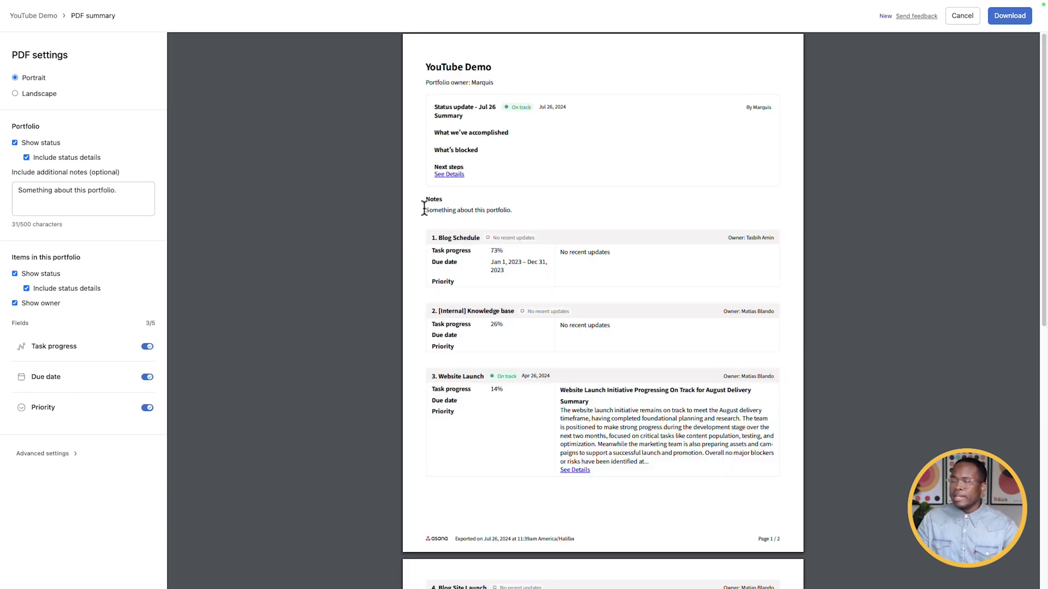
drag(426, 210, 525, 210)
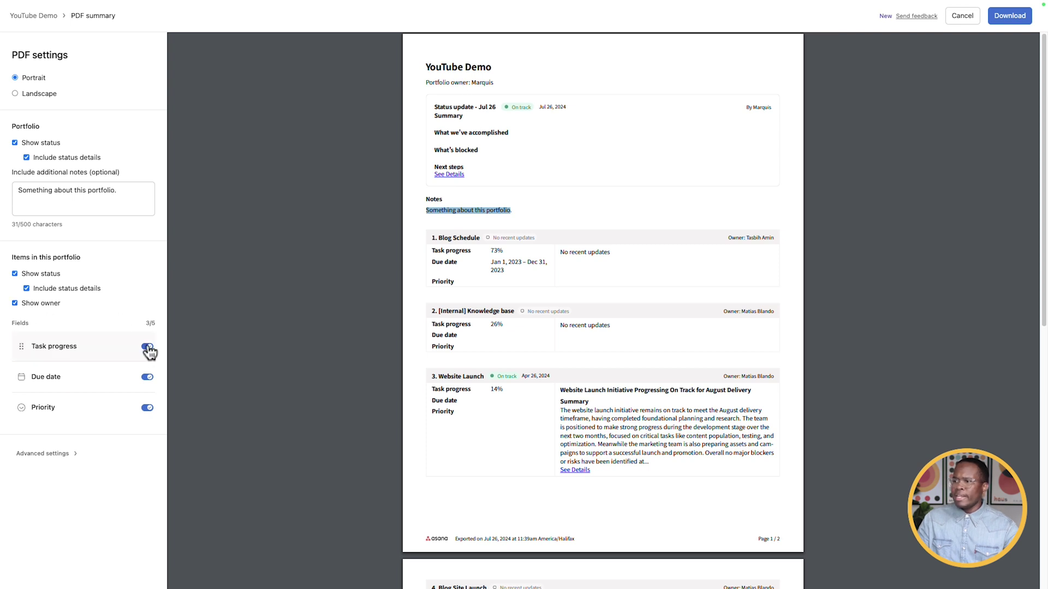
Step: Turn off row and page numbers in Advanced settings and download the PDF summary
click(64, 456)
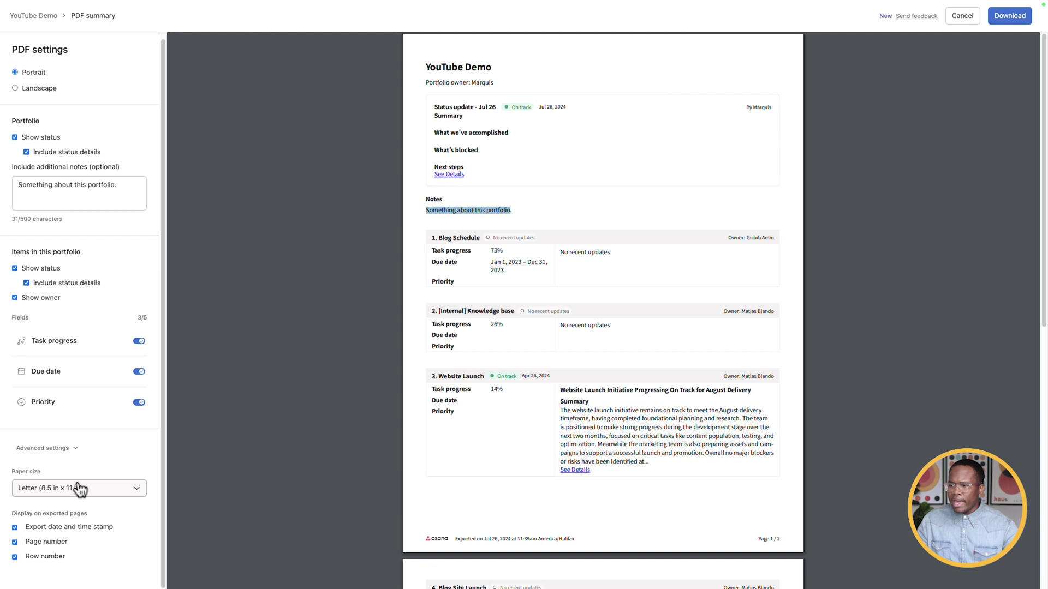
click(40, 557)
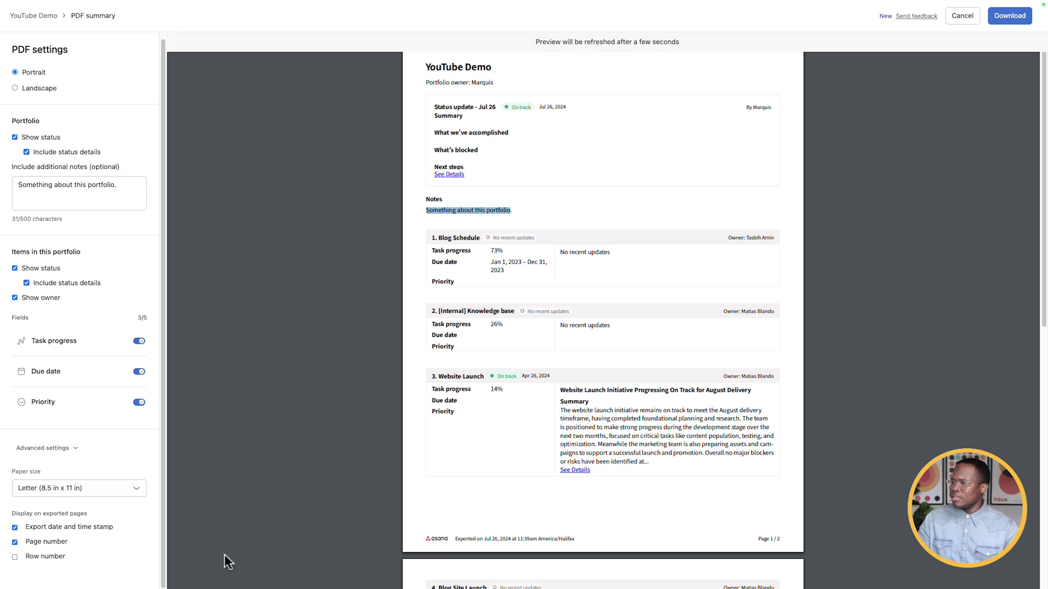
click(64, 543)
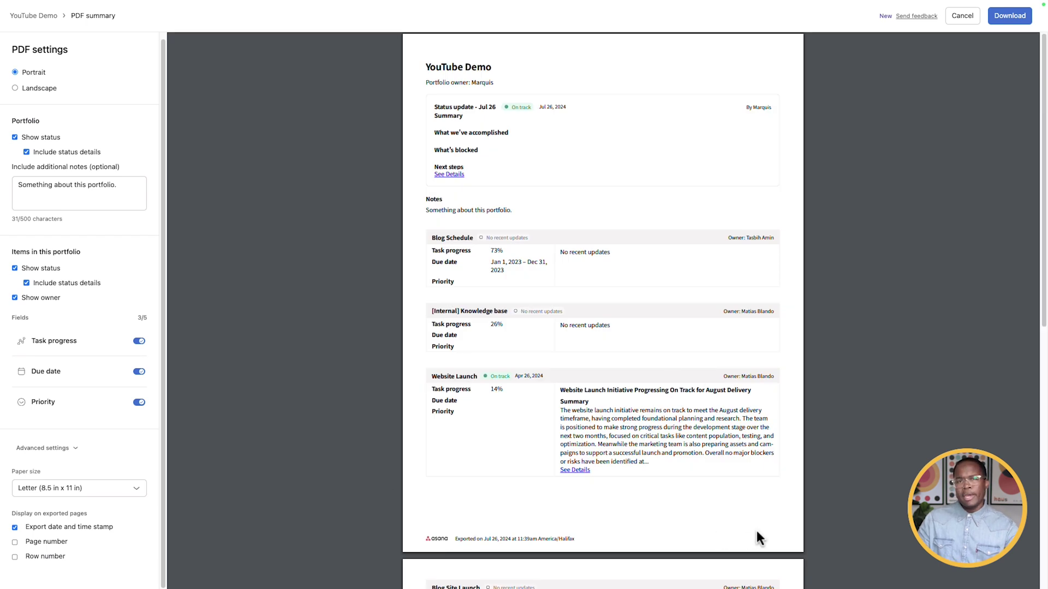
click(1013, 21)
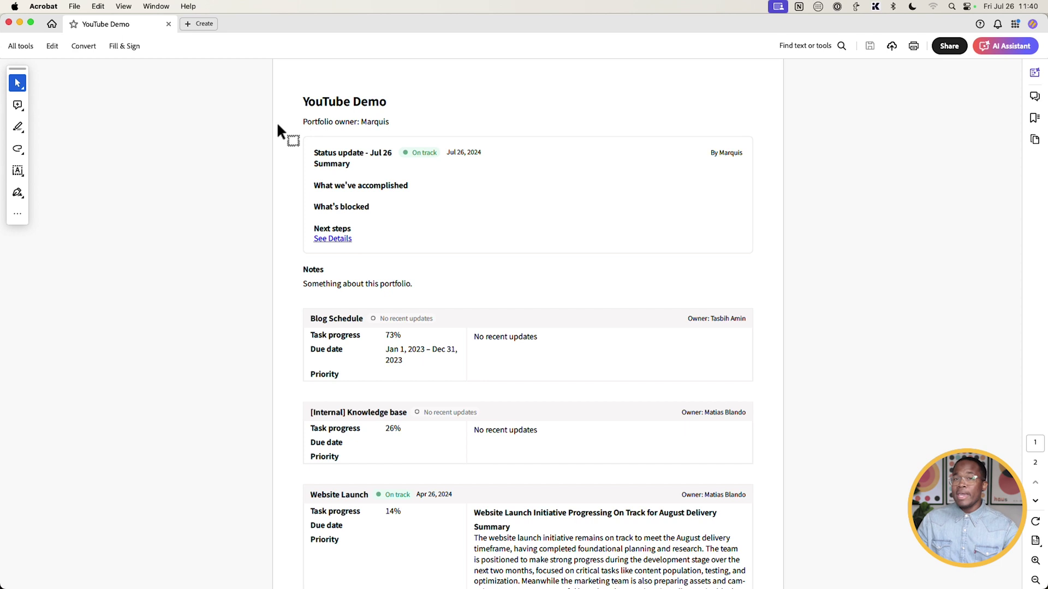
Step: Scroll through both pages of the YouTube Demo PDF summary in Acrobat
scroll(302, 101, down, 2)
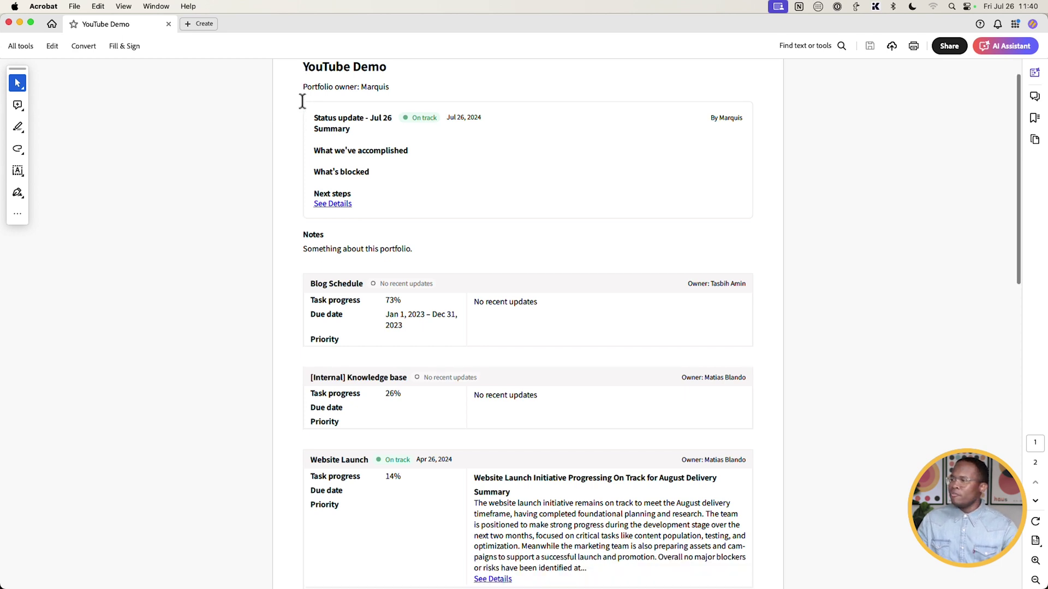
scroll(307, 166, down, 10)
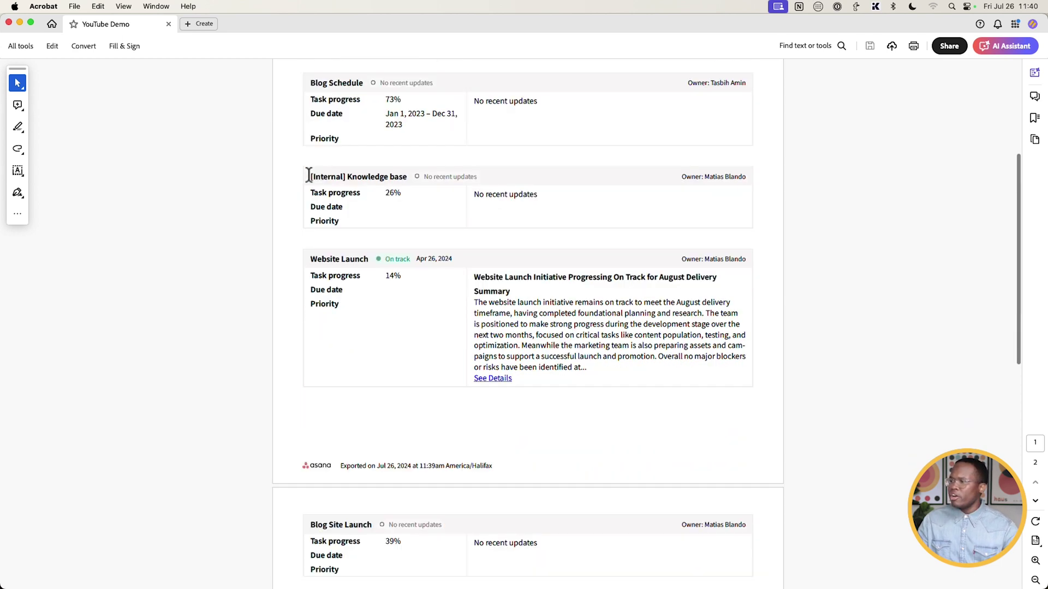
scroll(309, 175, down, 2)
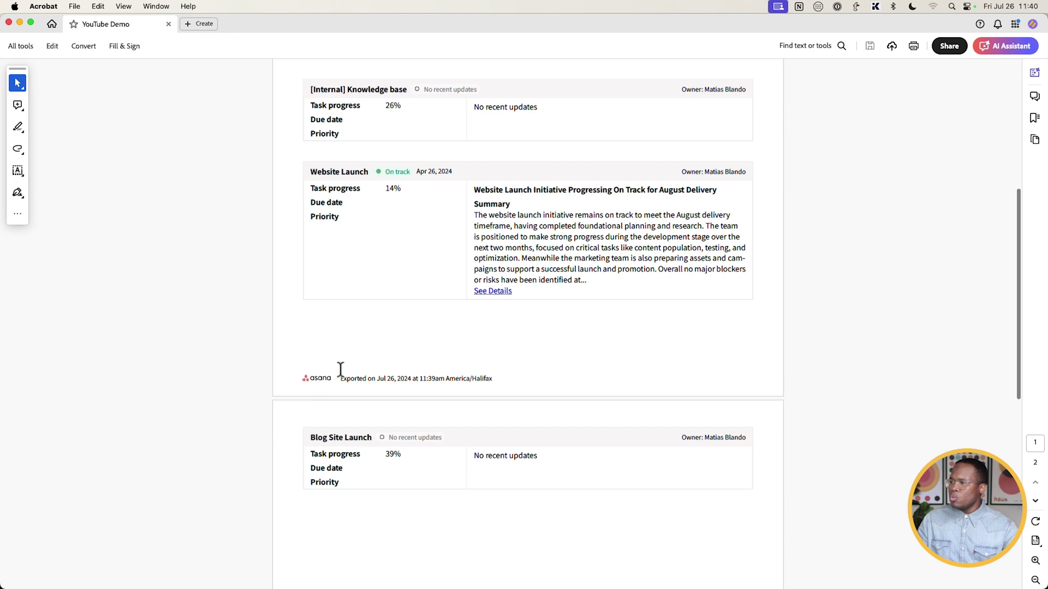
scroll(316, 381, down, 15)
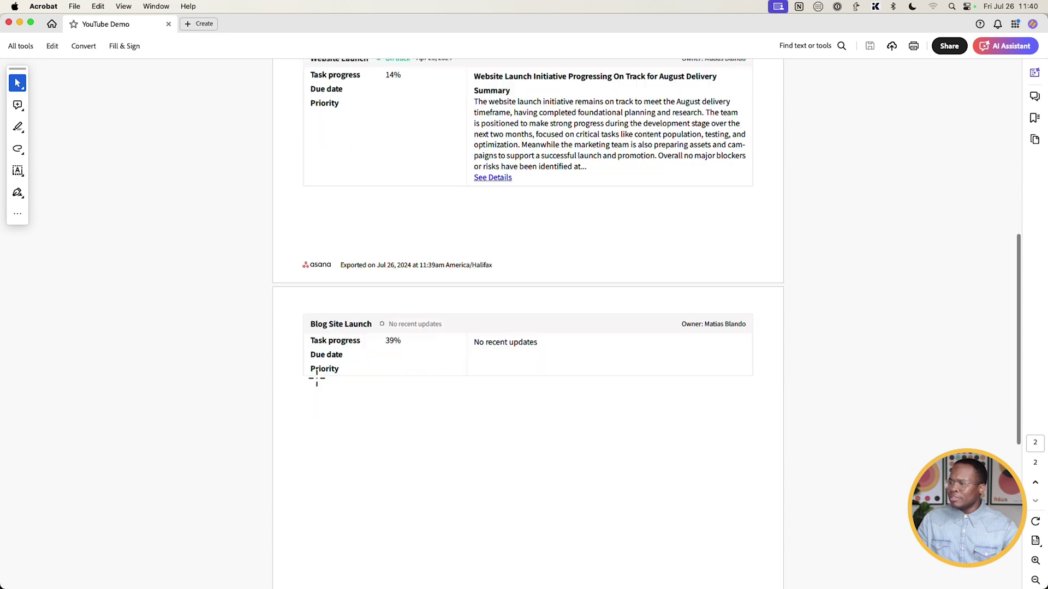